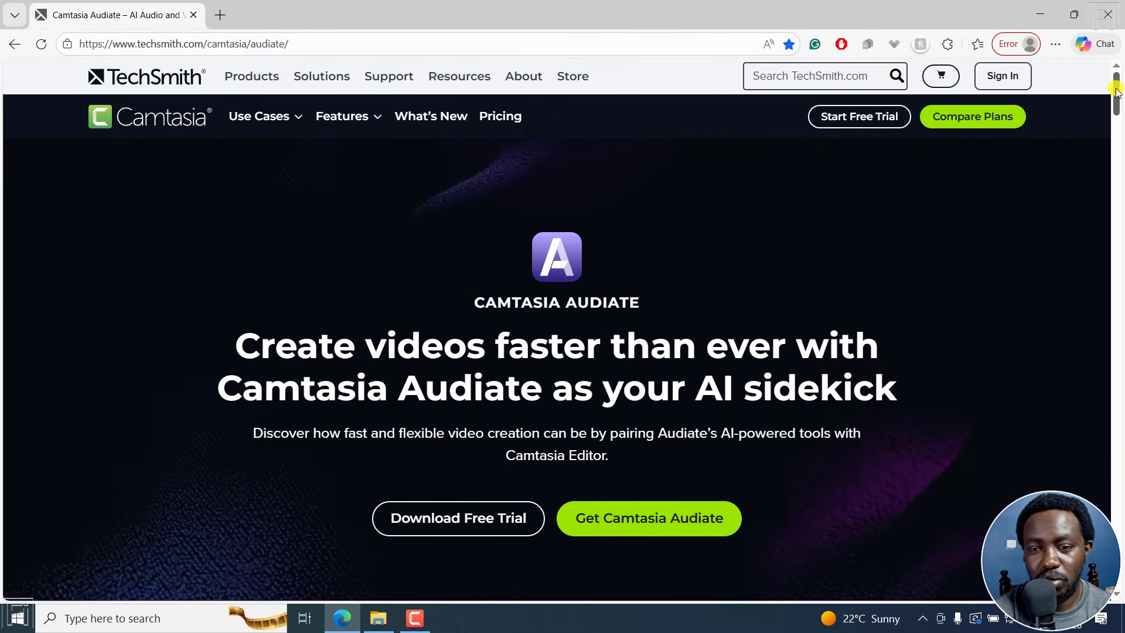
# Step: Look over the Camtasia Audiate product page down to the section on syncing with Camtasia Editor, and minimize the browser
pyautogui.moveTo(1117, 91); pyautogui.dragTo(1121, 124)
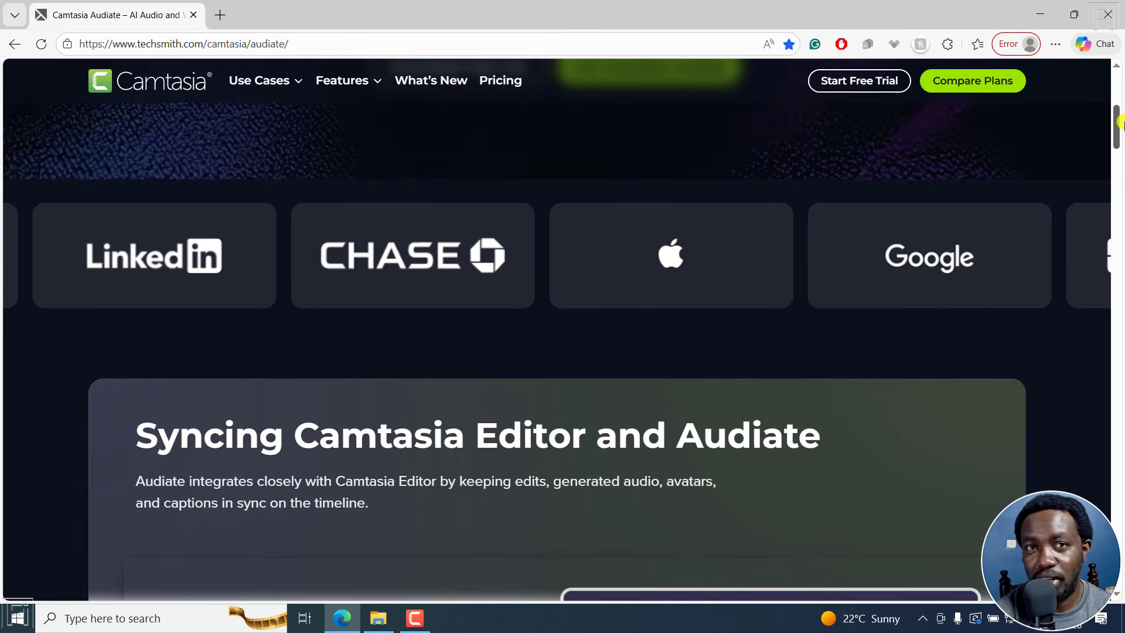
pyautogui.moveTo(1117, 121); pyautogui.dragTo(1121, 140)
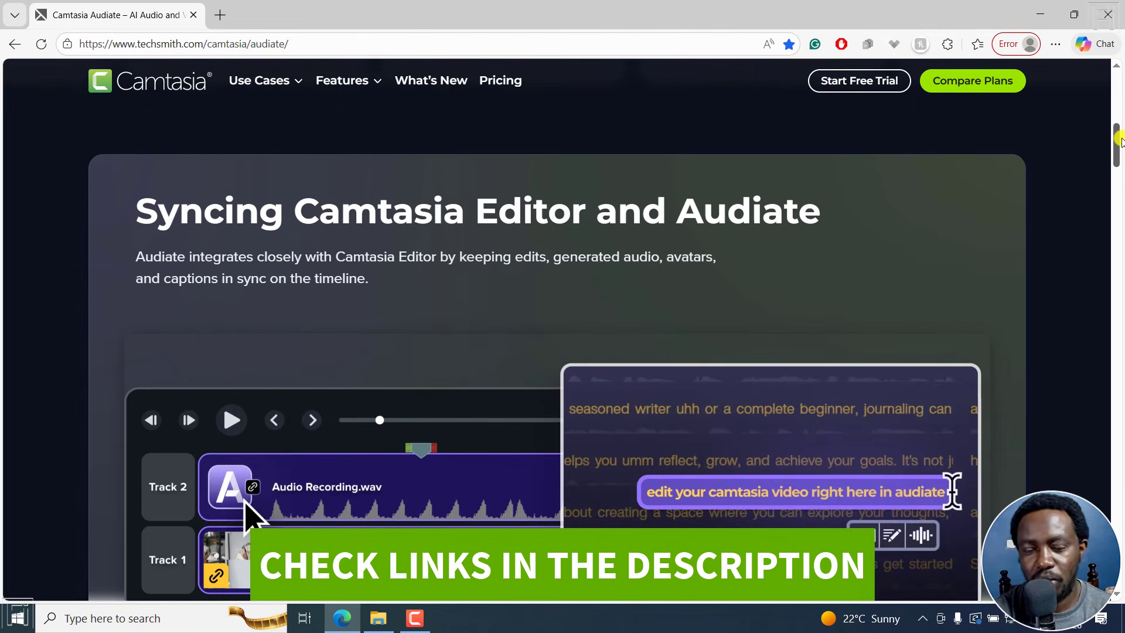
pyautogui.click(1041, 14)
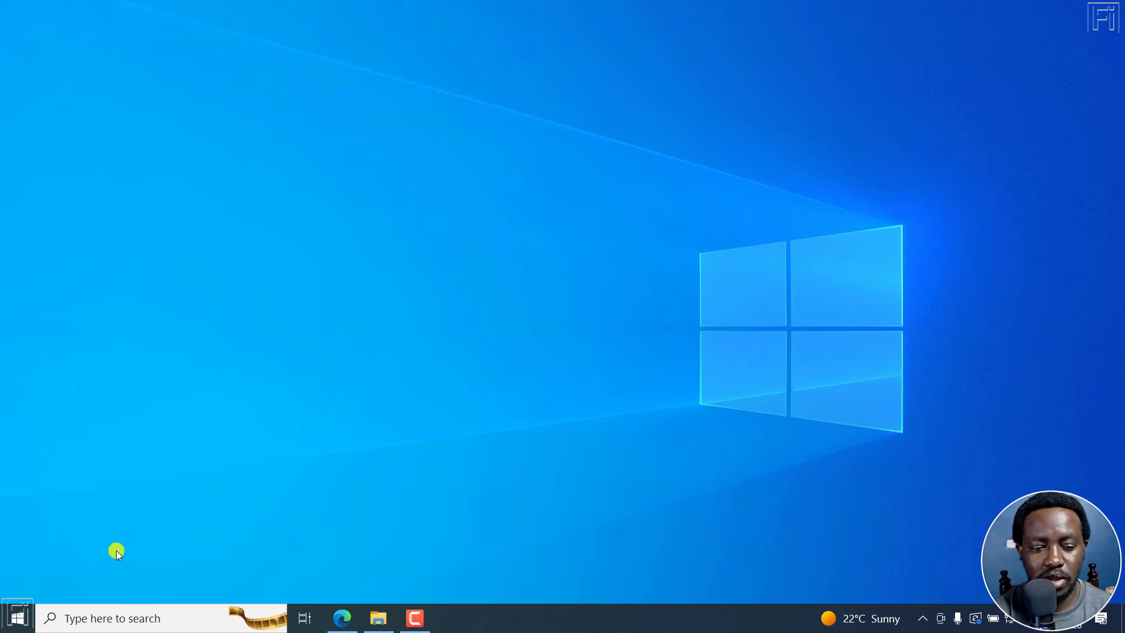
# Step: Launch Camtasia Audiate from the Windows desktop and maximize its window
pyautogui.click(120, 619)
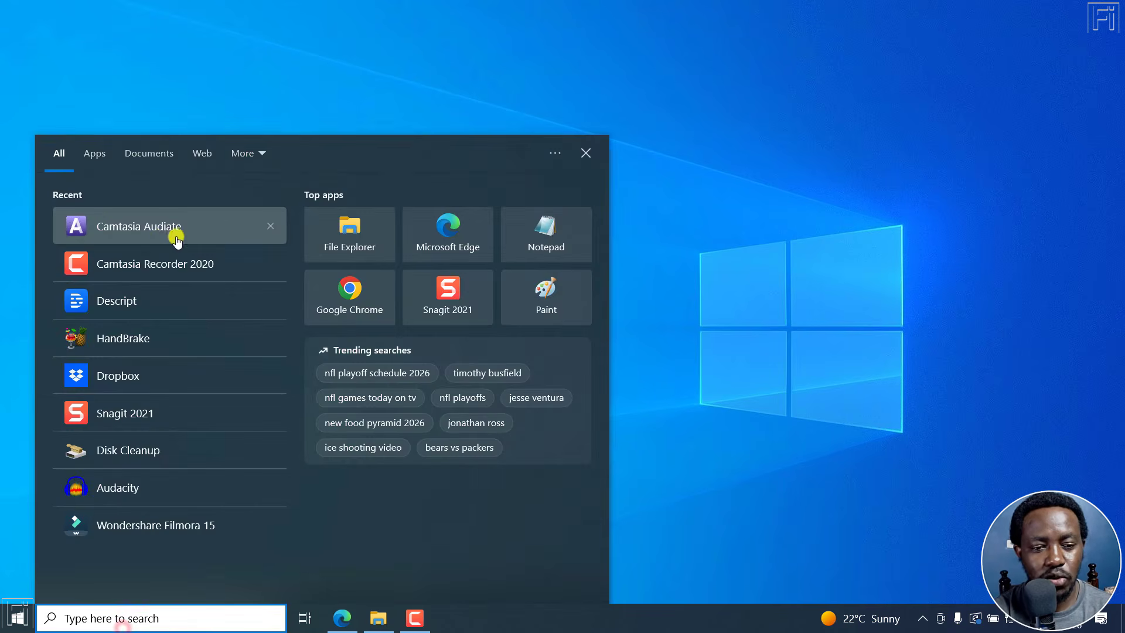
pyautogui.click(161, 238)
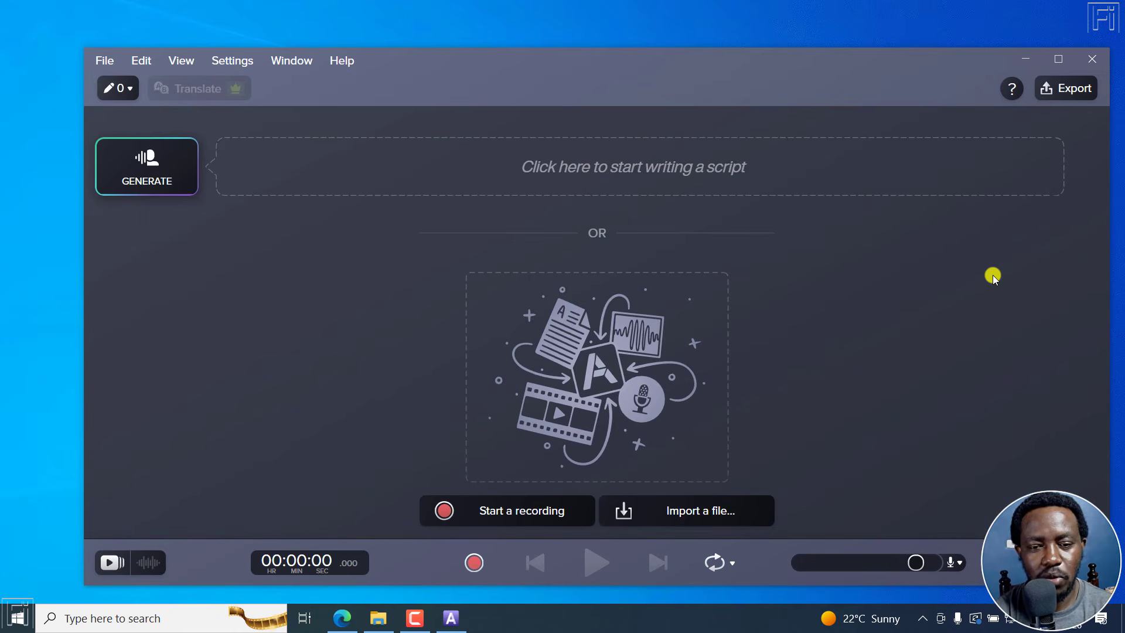
pyautogui.click(1058, 60)
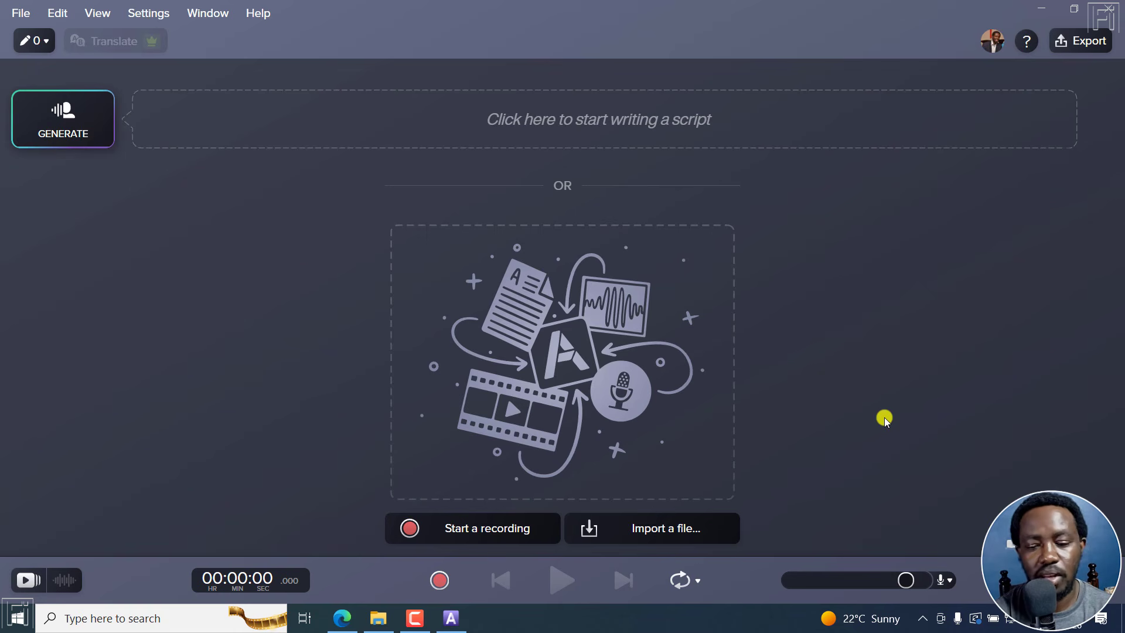
# Step: Import the video Clip 3.mp4 into the empty project as one scene
pyautogui.click(680, 535)
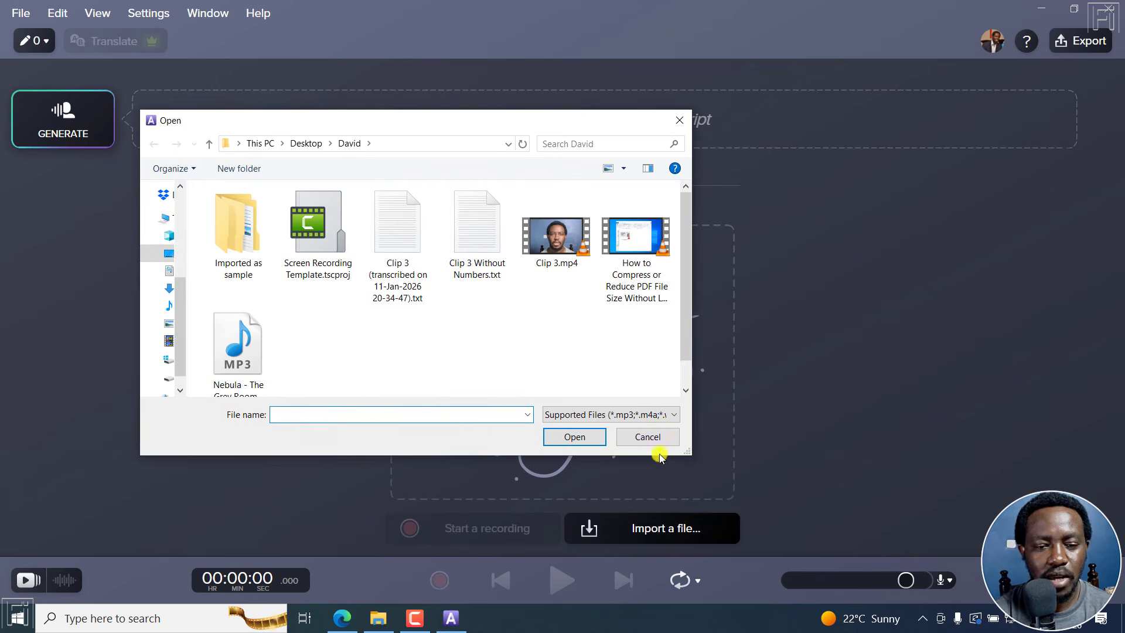
pyautogui.click(559, 274)
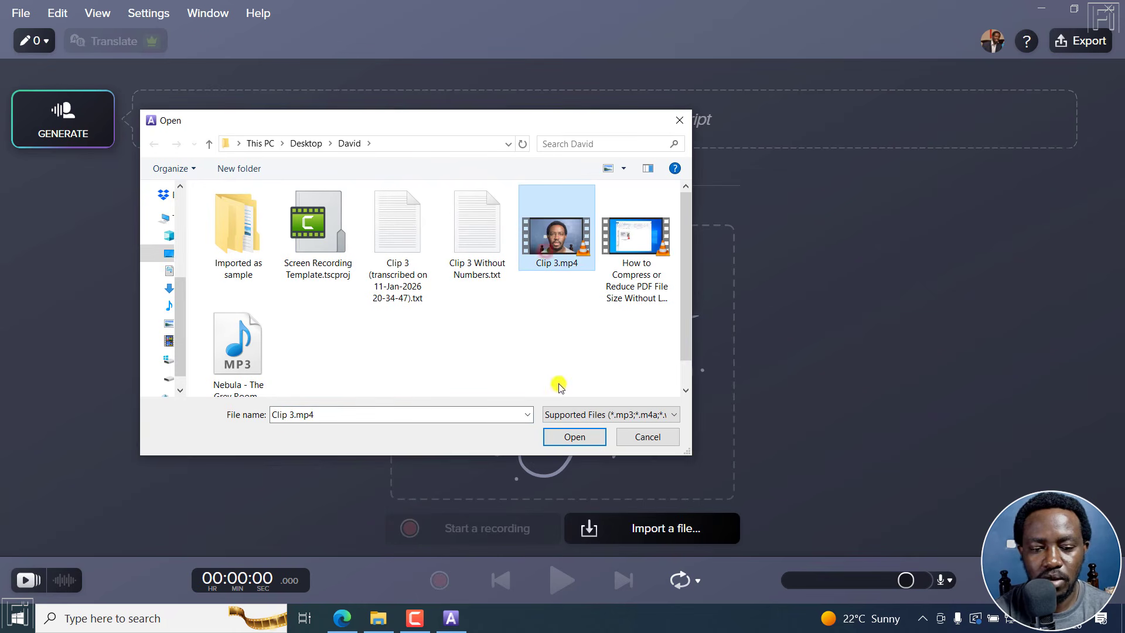
pyautogui.click(564, 437)
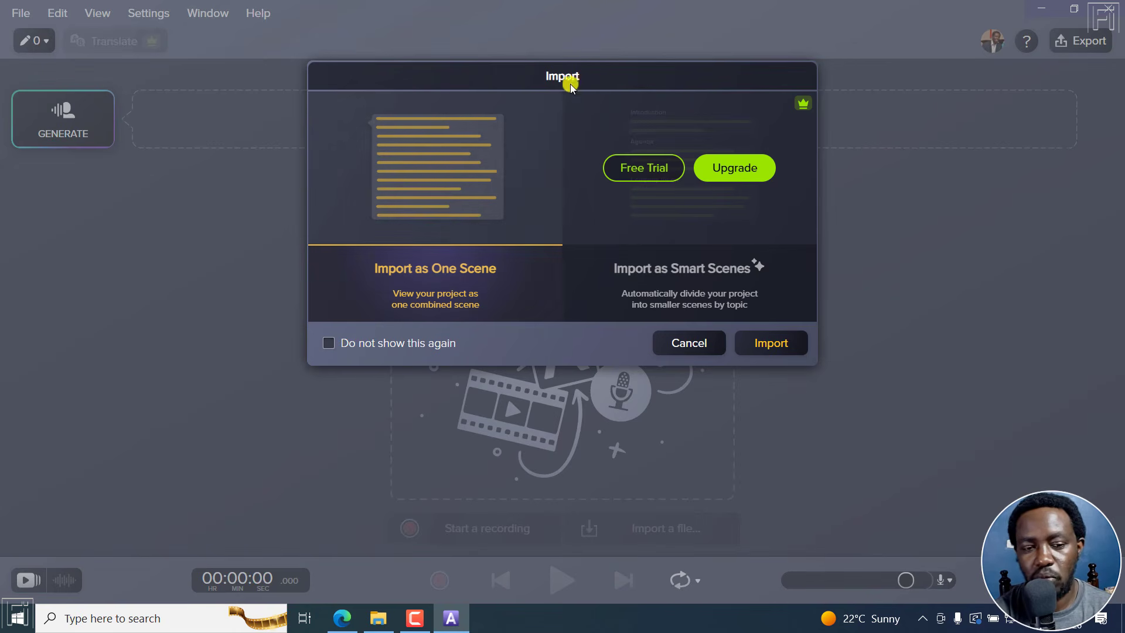
pyautogui.click(434, 192)
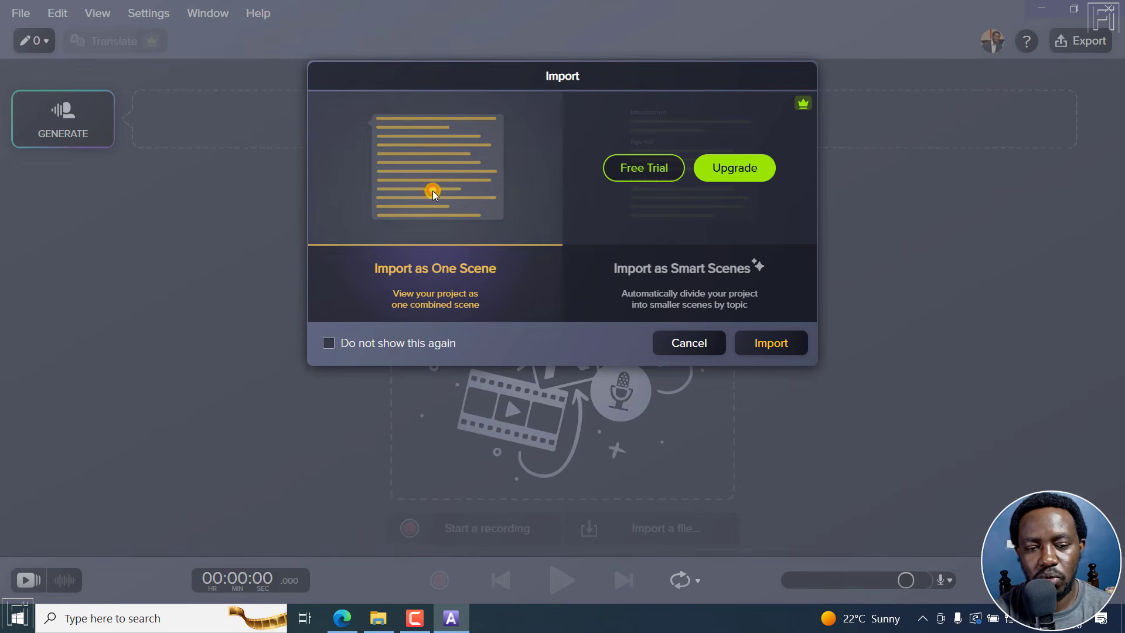
pyautogui.click(773, 343)
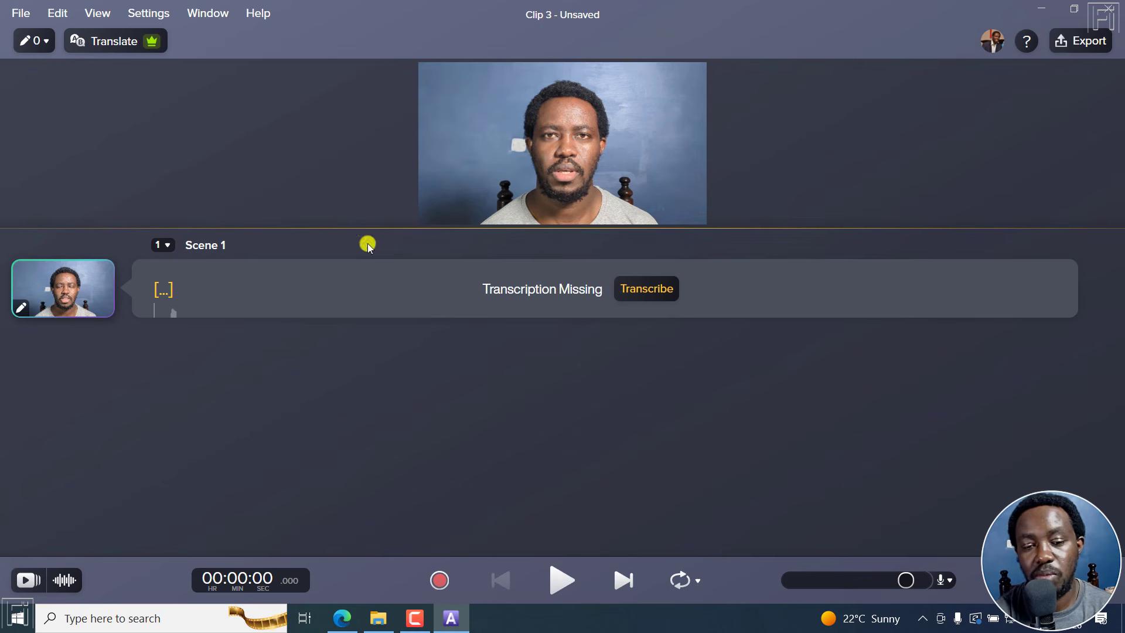
# Step: Check which transcription languages are offered in the settings without changing the selection
pyautogui.click(148, 12)
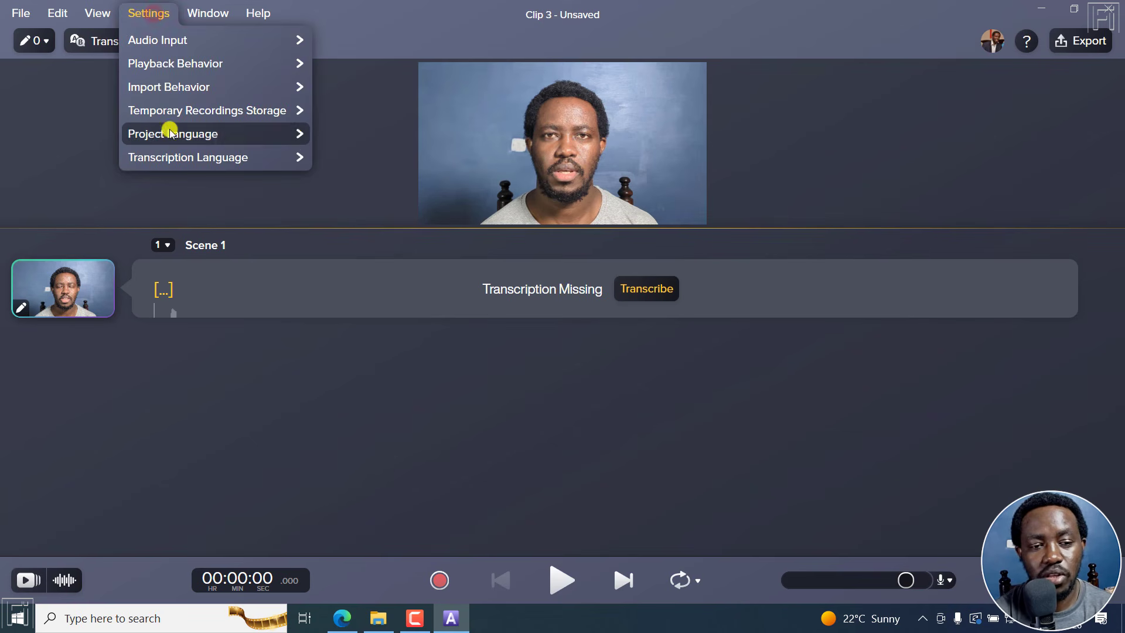
pyautogui.moveTo(178, 162)
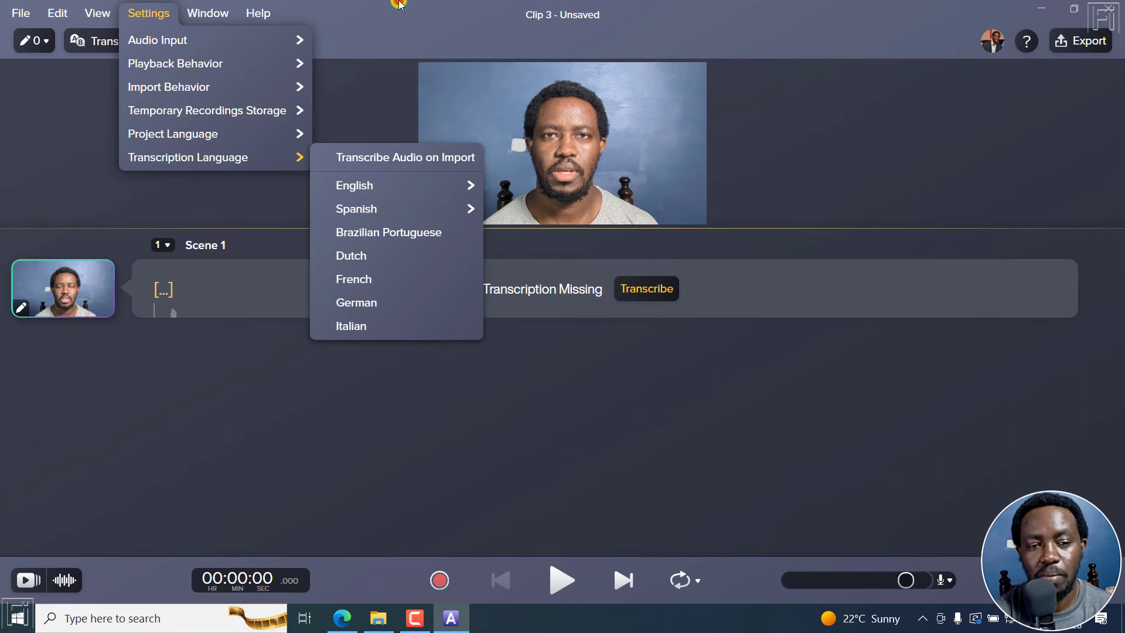
pyautogui.click(400, 7)
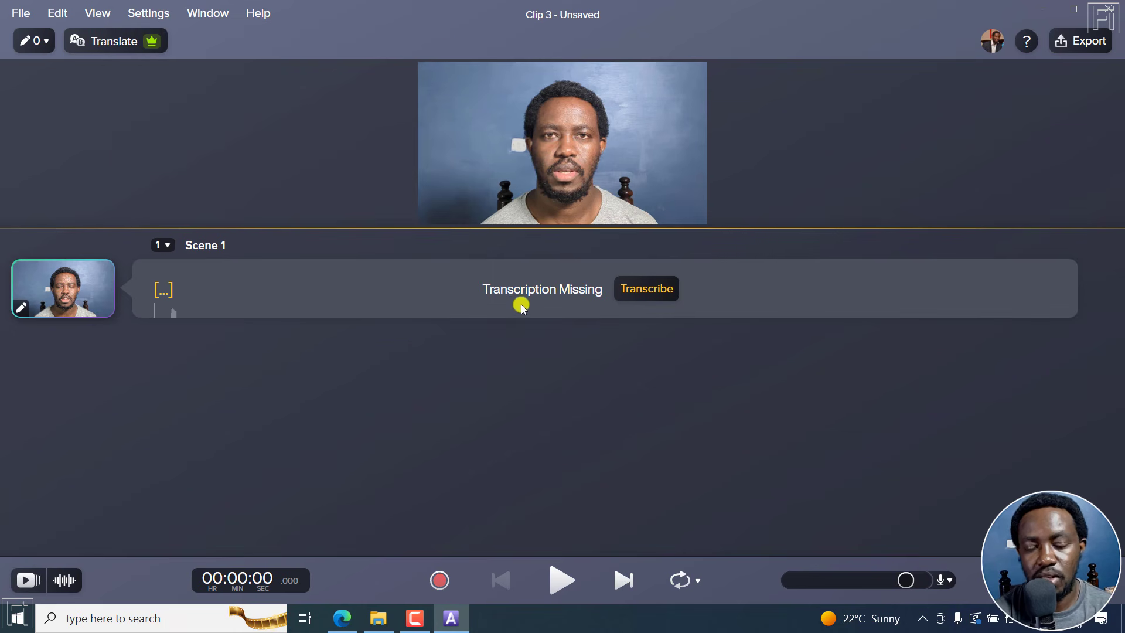
# Step: Transcribe the imported clip and play it back against the transcript
pyautogui.click(647, 288)
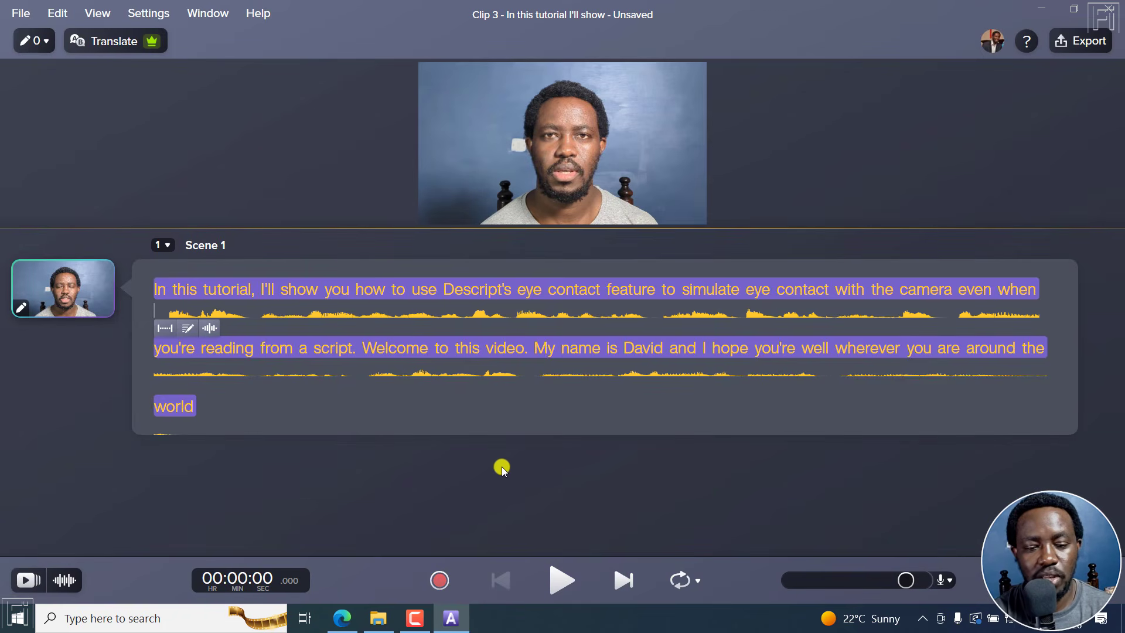
pyautogui.click(562, 583)
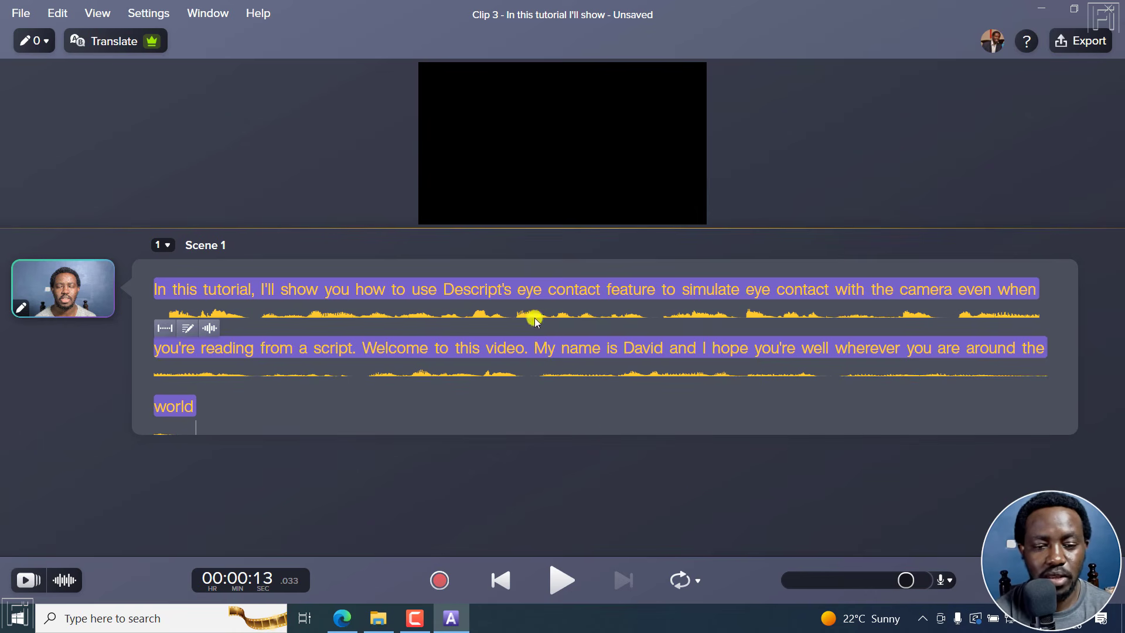
# Step: Change "eye contact feature" to "eye-contact feature" in the Scene 1 transcript, finish scripting and hide the Waveform Editor
pyautogui.moveTo(518, 288); pyautogui.dragTo(625, 288)
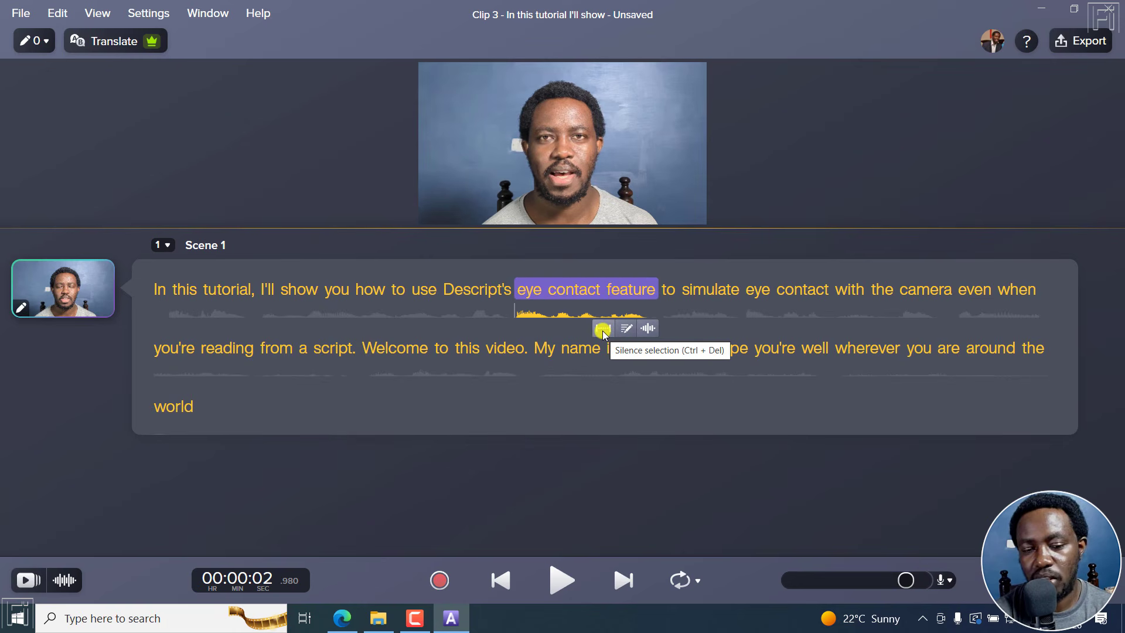
pyautogui.click(646, 328)
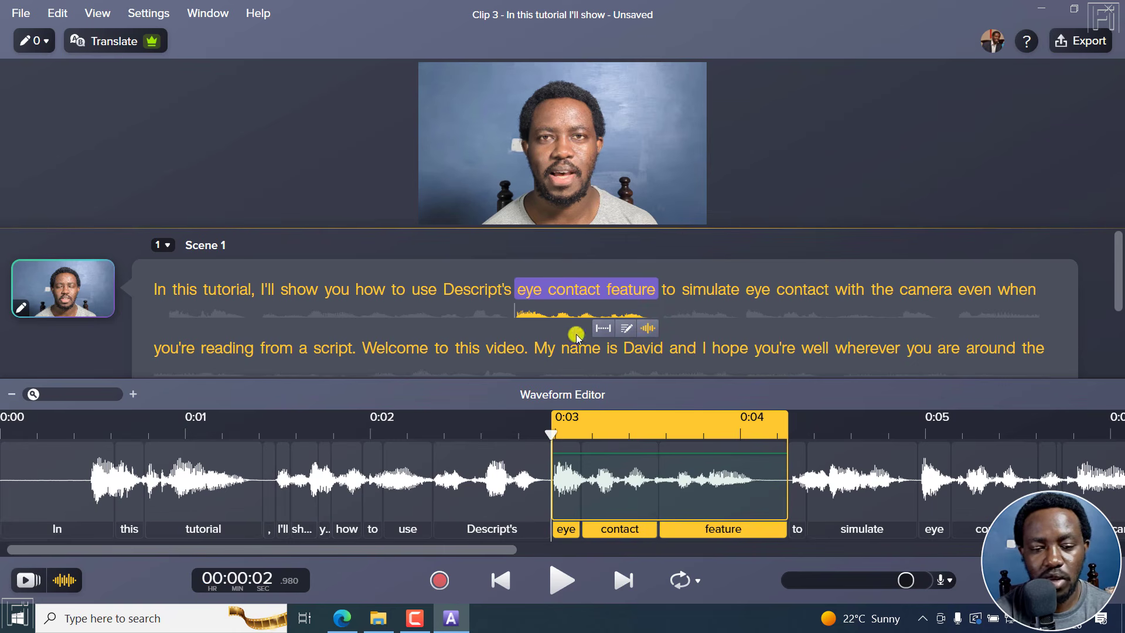
pyautogui.click(627, 329)
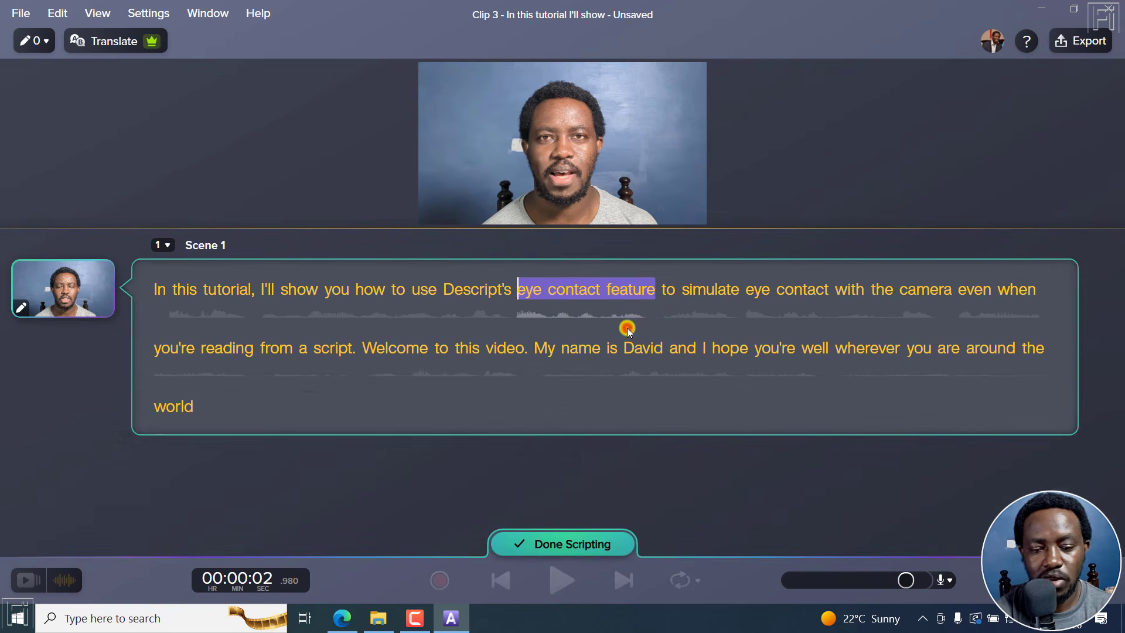
pyautogui.click(539, 289)
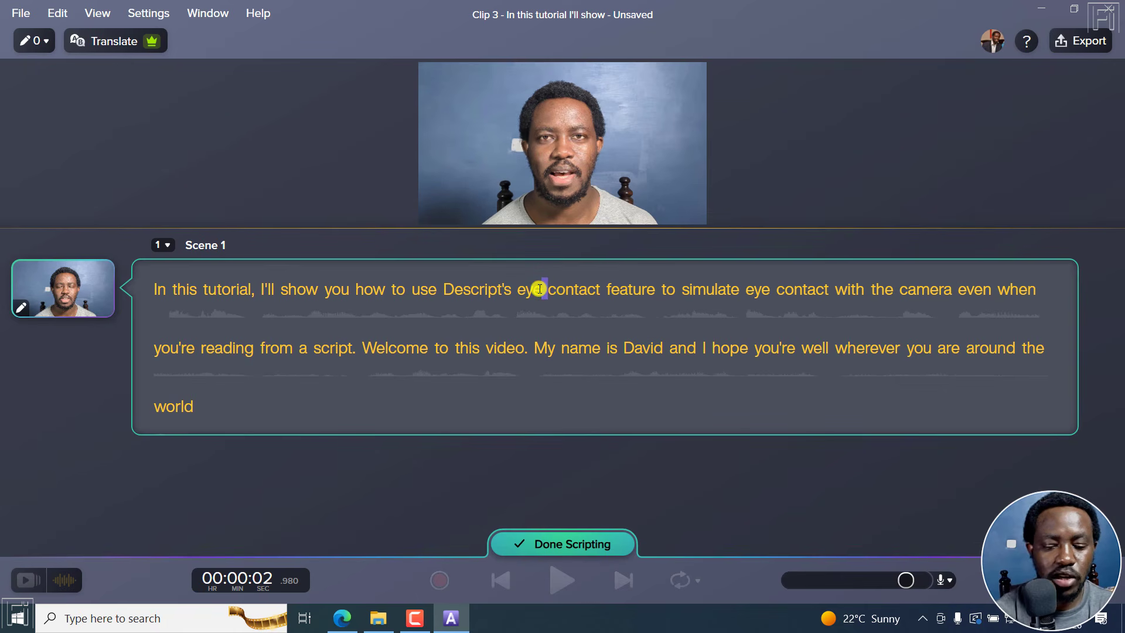
pyautogui.write('-')
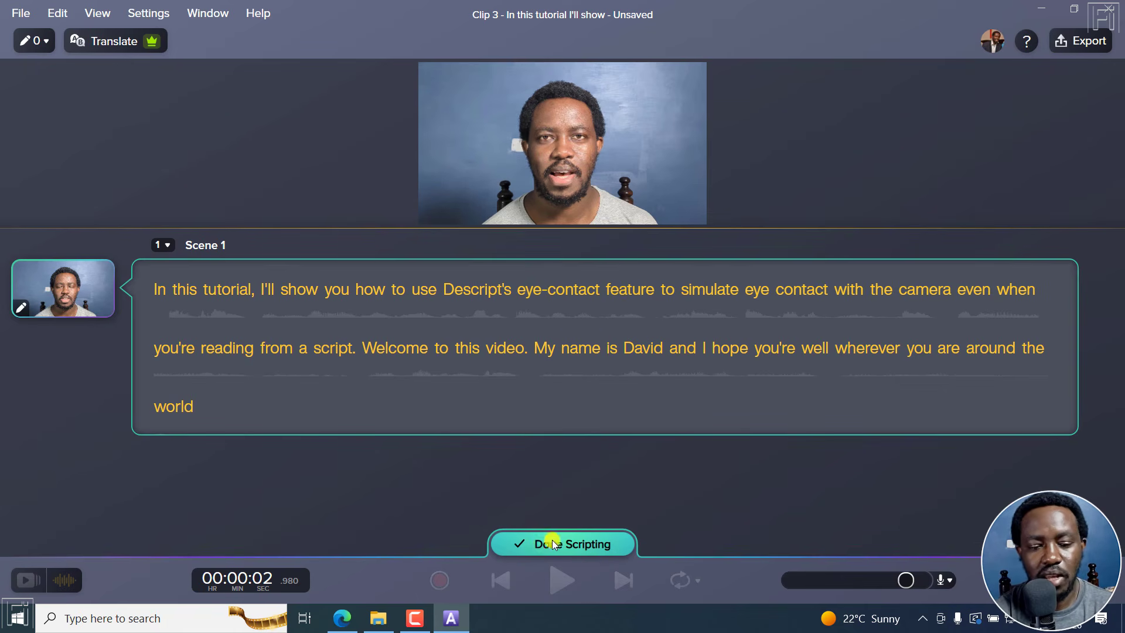
pyautogui.click(539, 545)
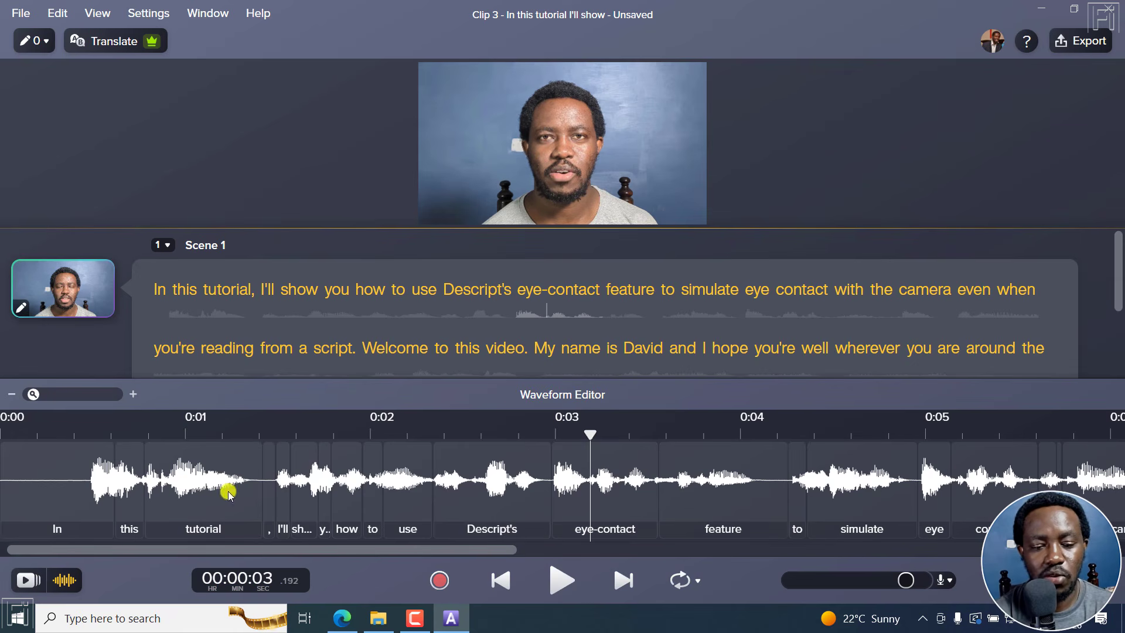
pyautogui.click(66, 580)
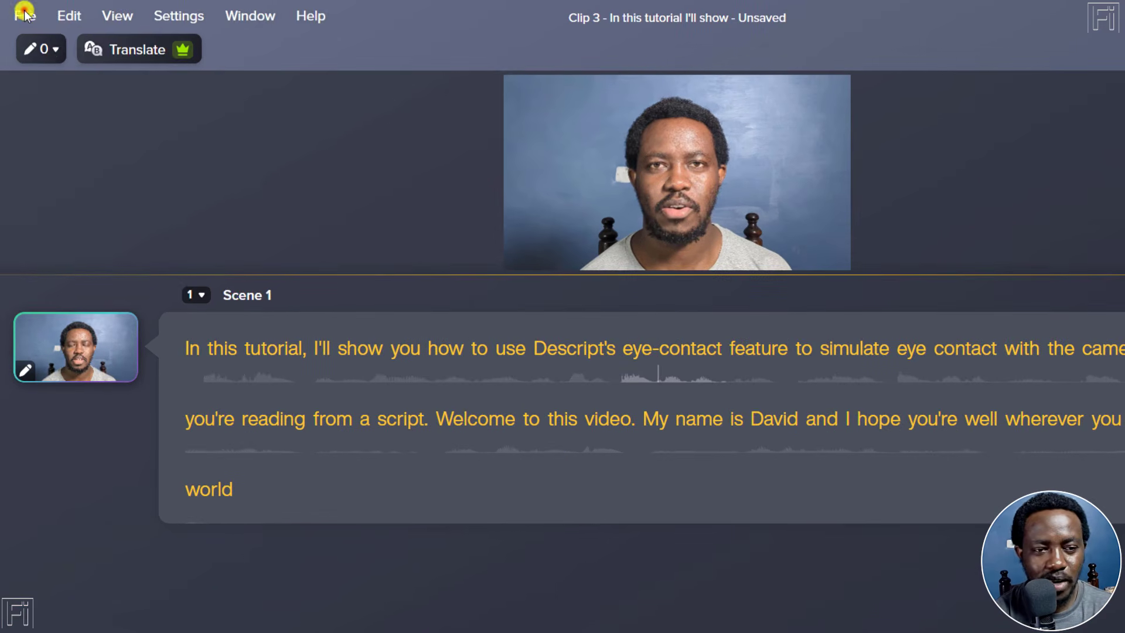
# Step: Start a script export of the project and set the file type to Subtitles (SRT)
pyautogui.click(24, 15)
pyautogui.moveTo(60, 231)
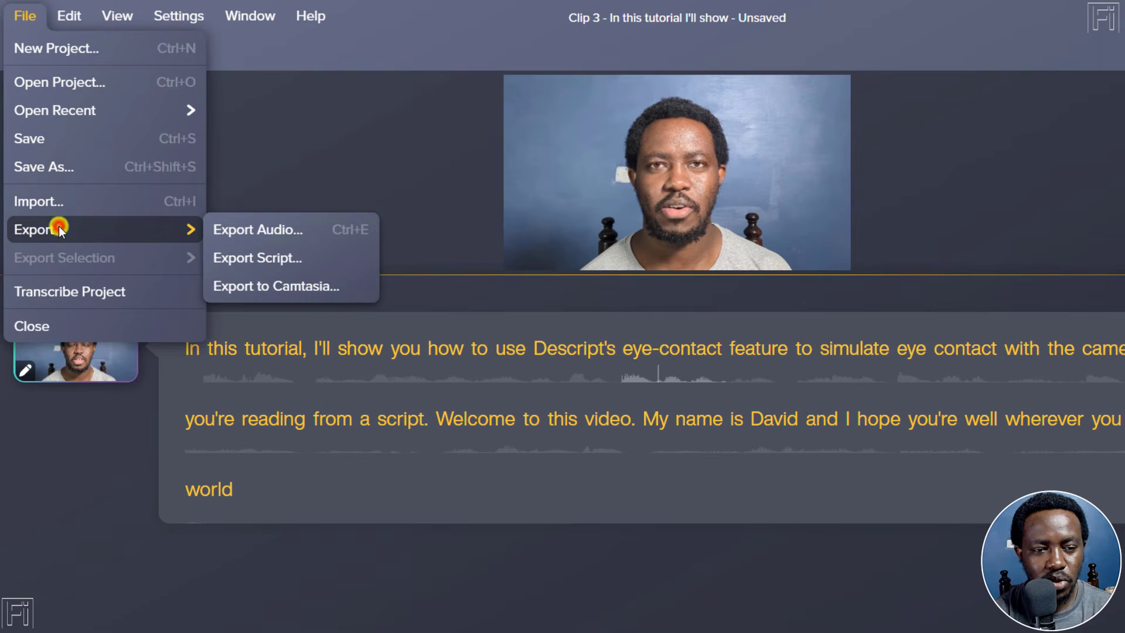
pyautogui.click(296, 258)
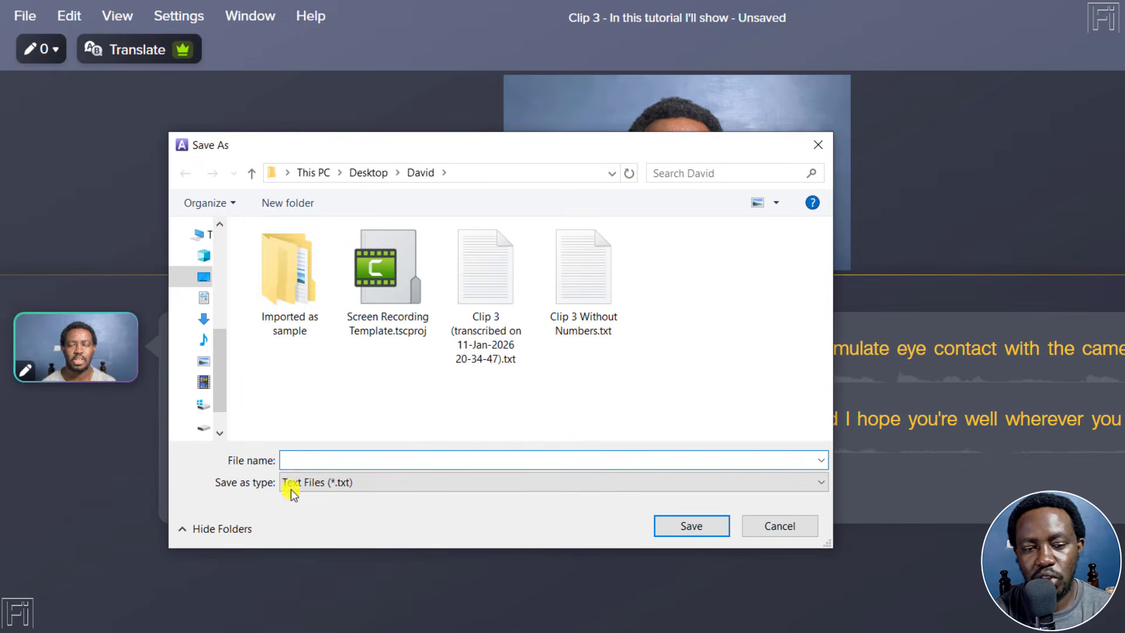
pyautogui.click(353, 481)
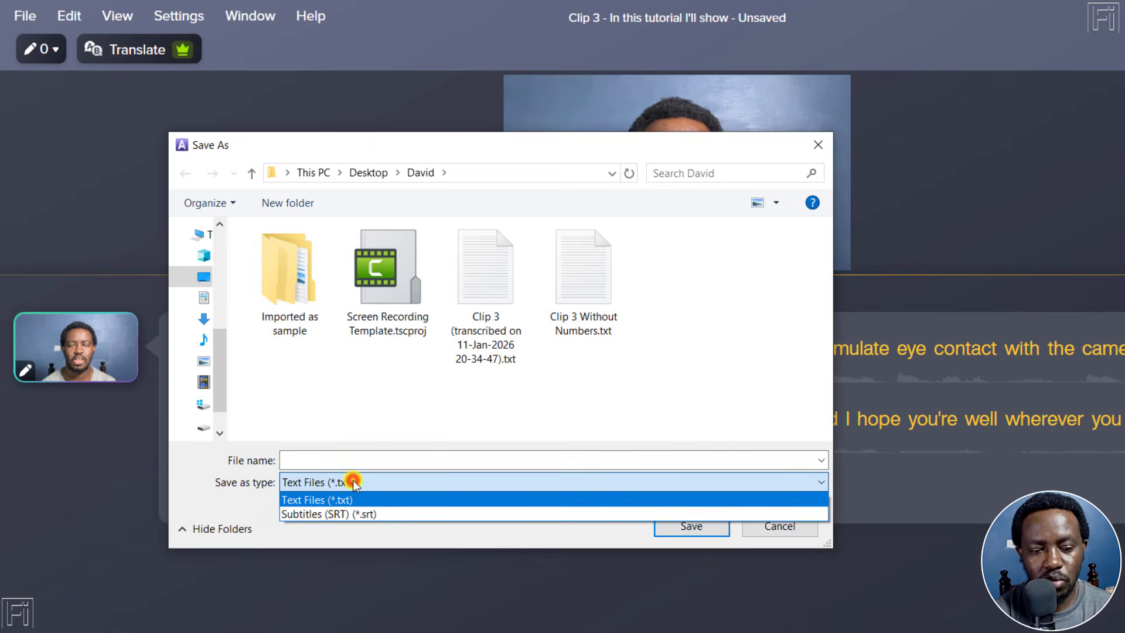
pyautogui.click(339, 515)
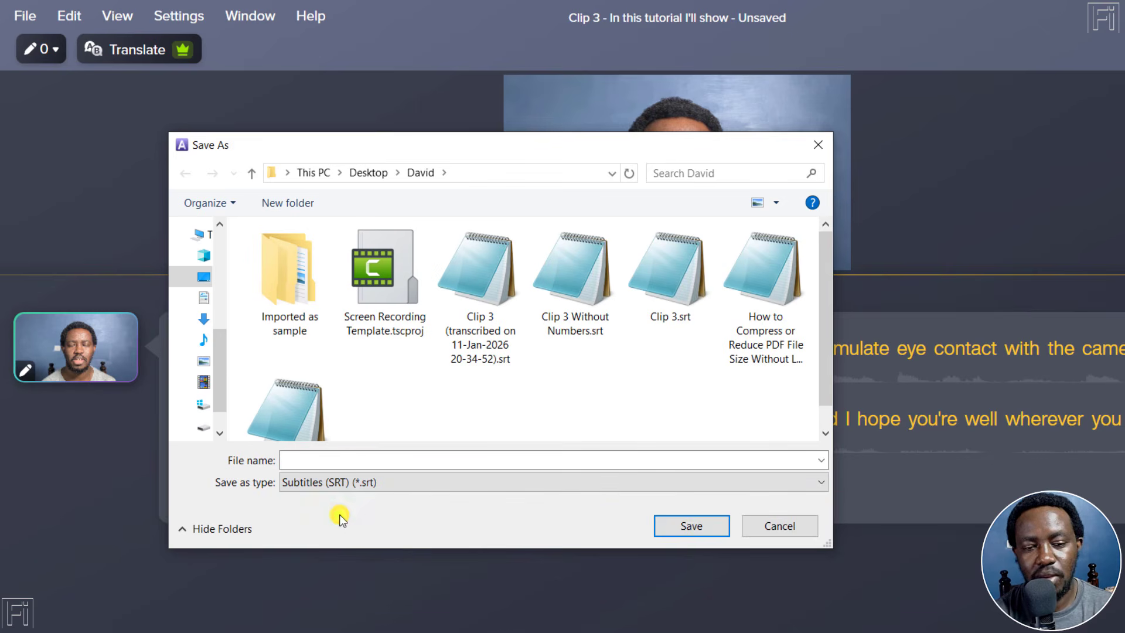
# Step: Name the subtitle file Audiate SRT, save it in the current folder and dismiss the export message
pyautogui.click(312, 467)
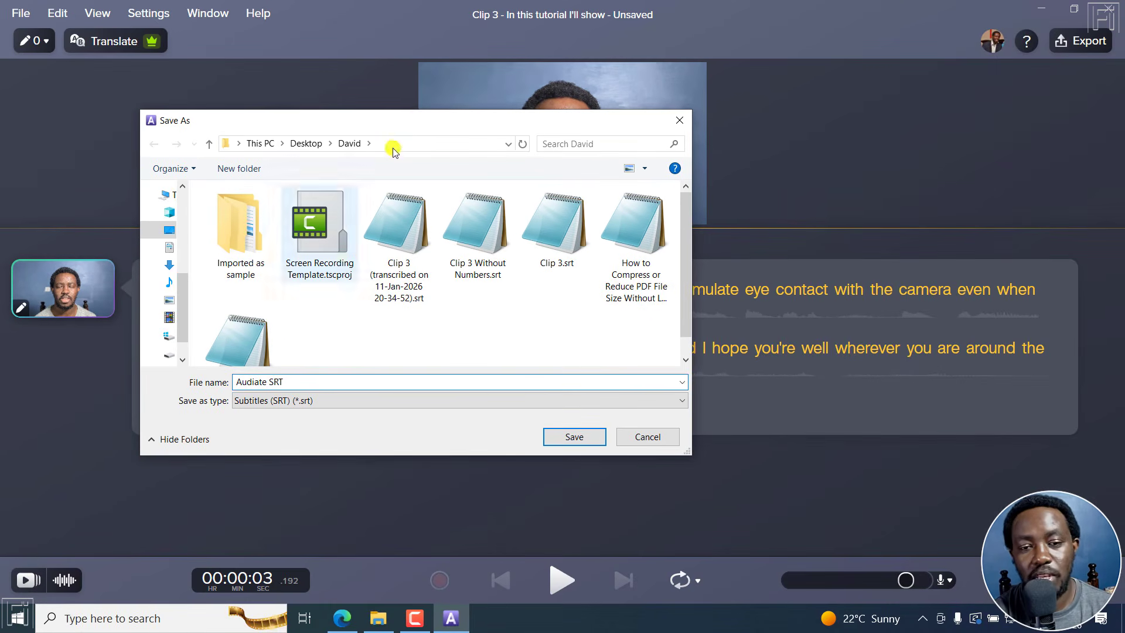
pyautogui.moveTo(405, 122)
pyautogui.mouseDown()
pyautogui.moveTo(622, 180)
pyautogui.moveTo(375, 103)
pyautogui.mouseUp()
pyautogui.moveTo(292, 58); pyautogui.dragTo(290, 59)
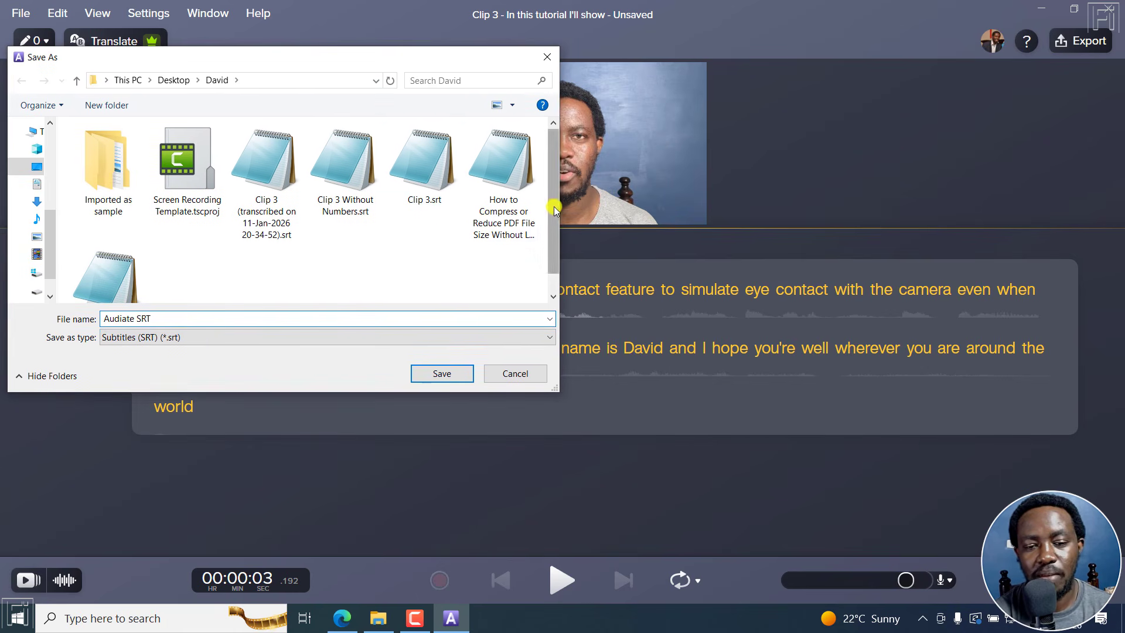
pyautogui.moveTo(554, 203); pyautogui.dragTo(552, 219)
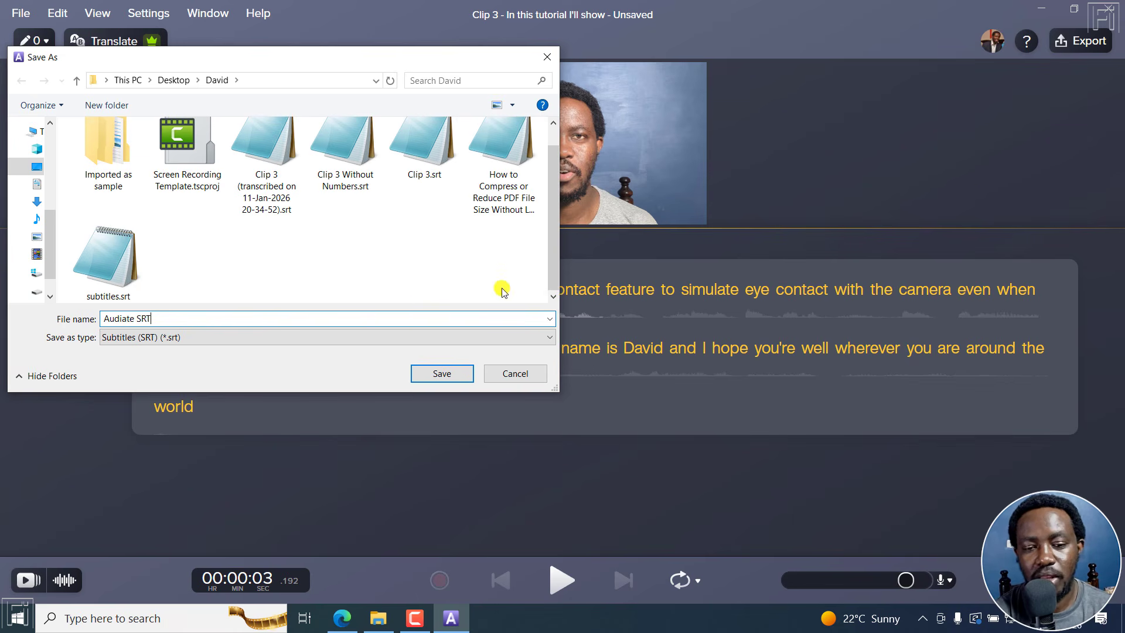
pyautogui.click(553, 296)
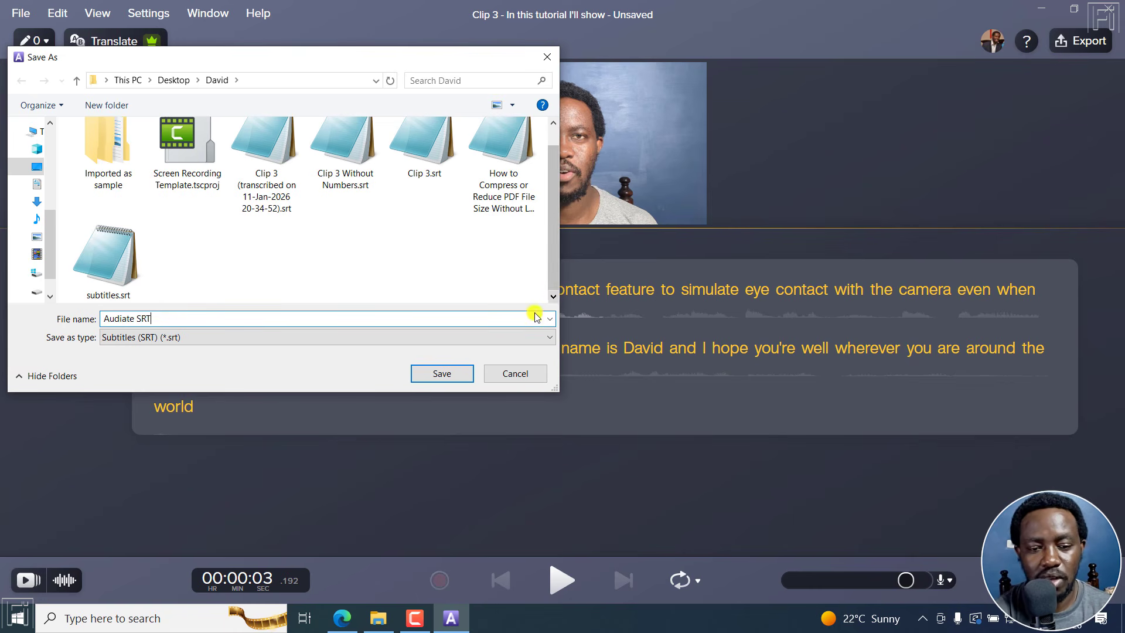
pyautogui.click(443, 374)
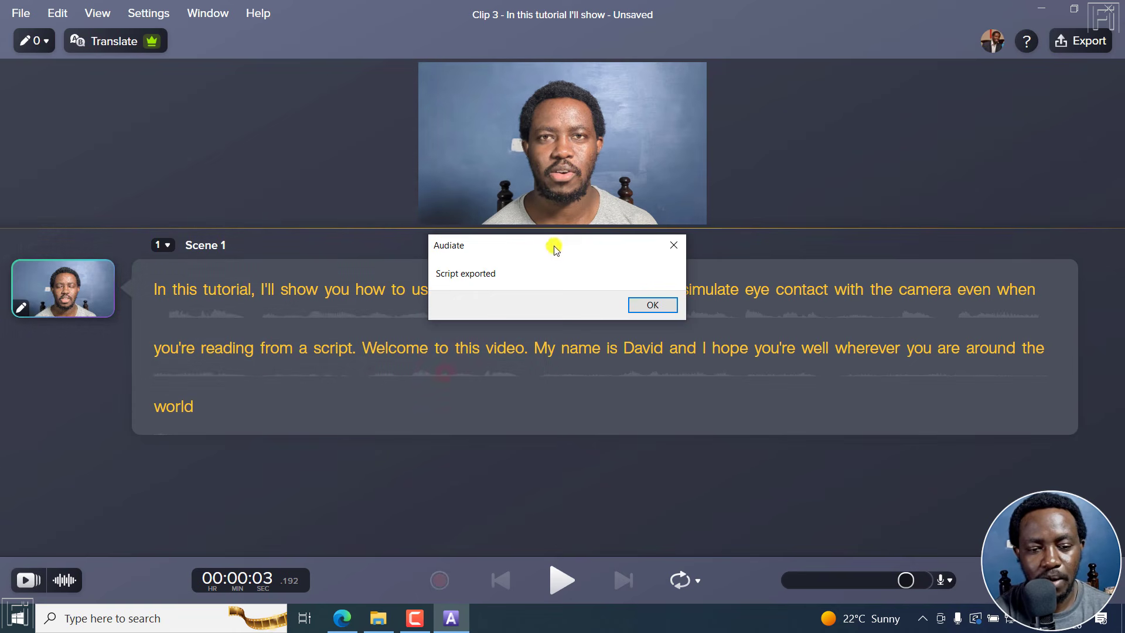
pyautogui.click(651, 308)
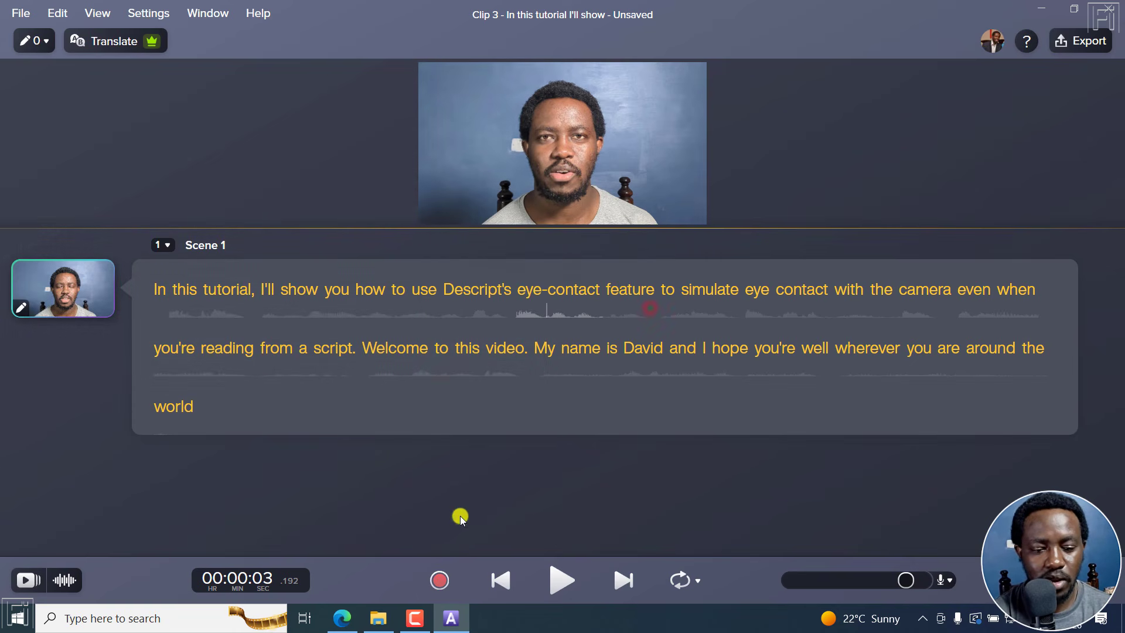
# Step: Switch to File Explorer and open the exported Audiate SRT.srt in Notepad to check its captions
pyautogui.click(379, 618)
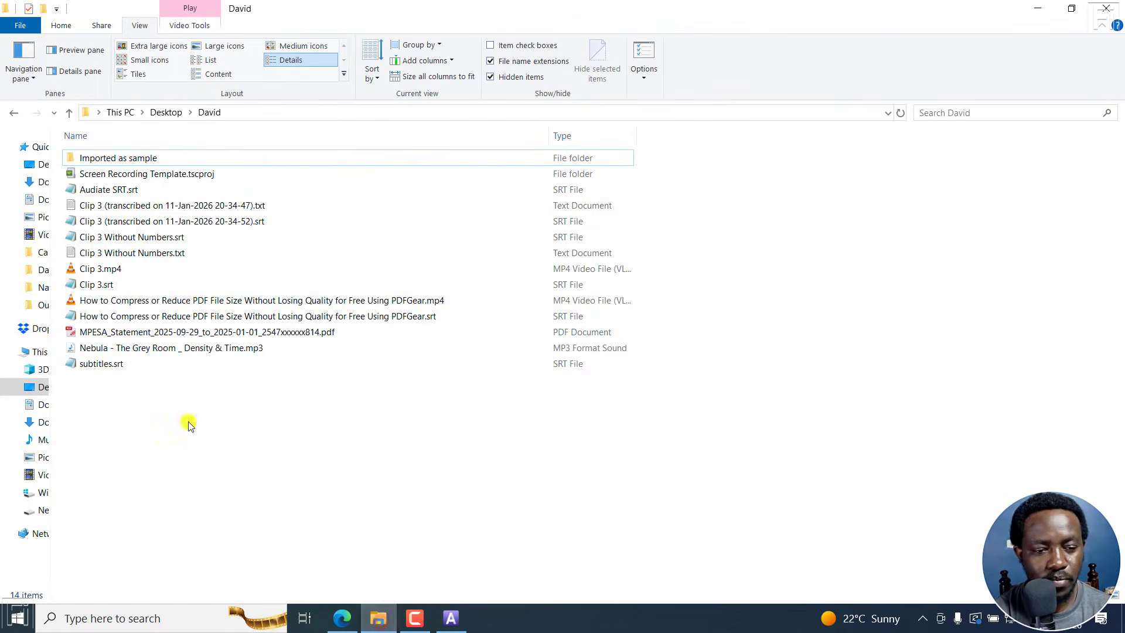
pyautogui.doubleClick(101, 192)
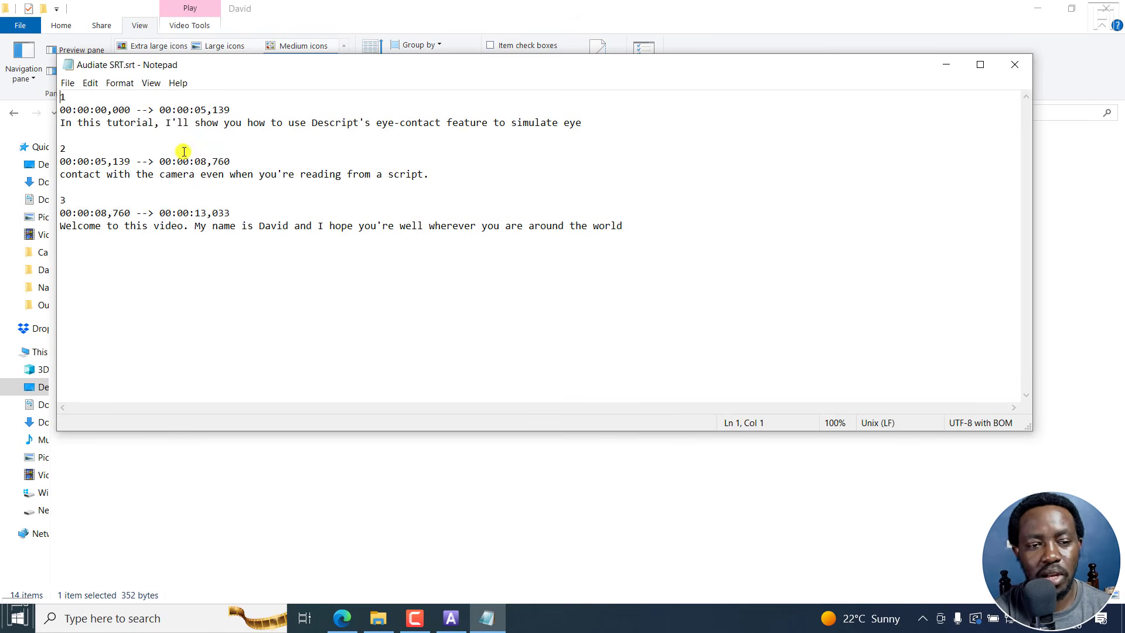
# Step: Minimise the File Explorer and Audiate windows and move the Notepad window with the exported captions across the desktop
pyautogui.click(1037, 8)
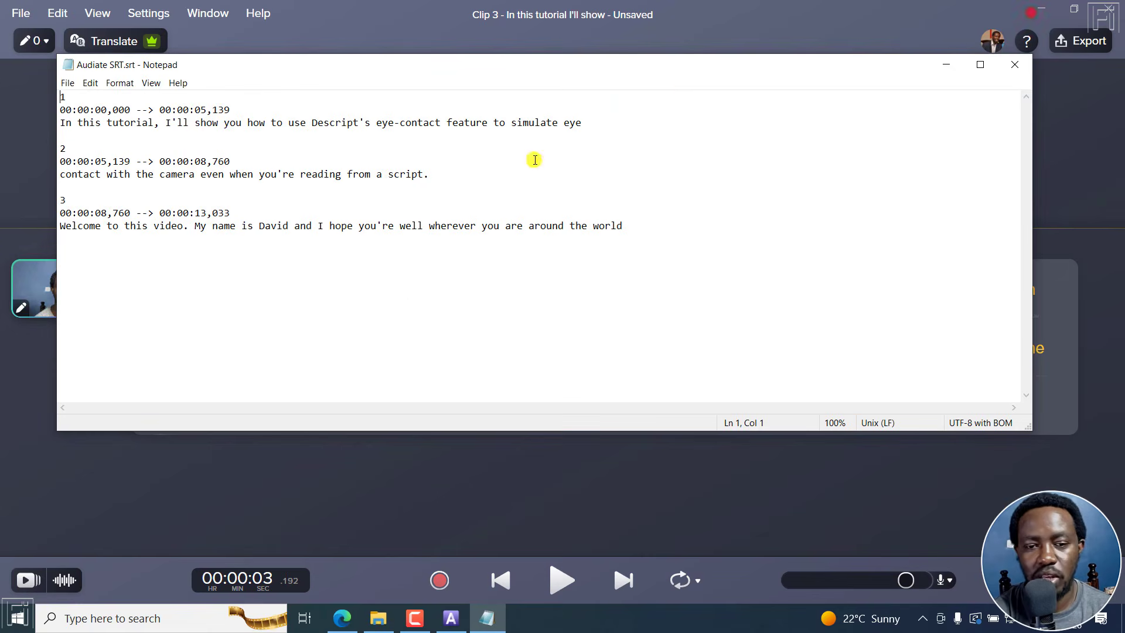
pyautogui.click(1034, 10)
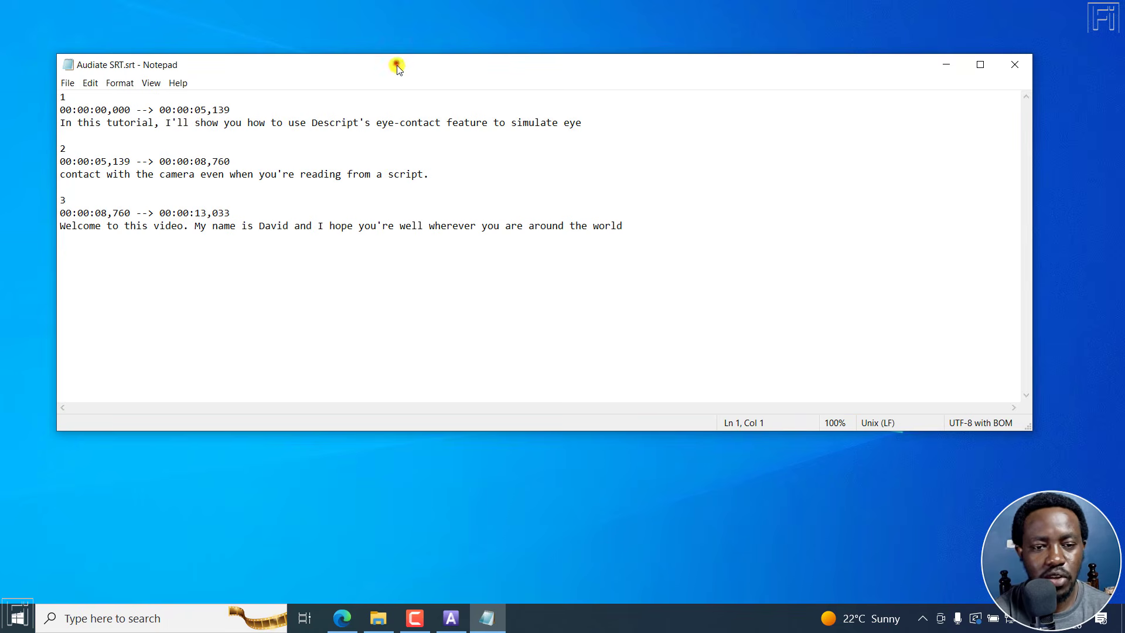
pyautogui.moveTo(397, 65); pyautogui.dragTo(453, 99)
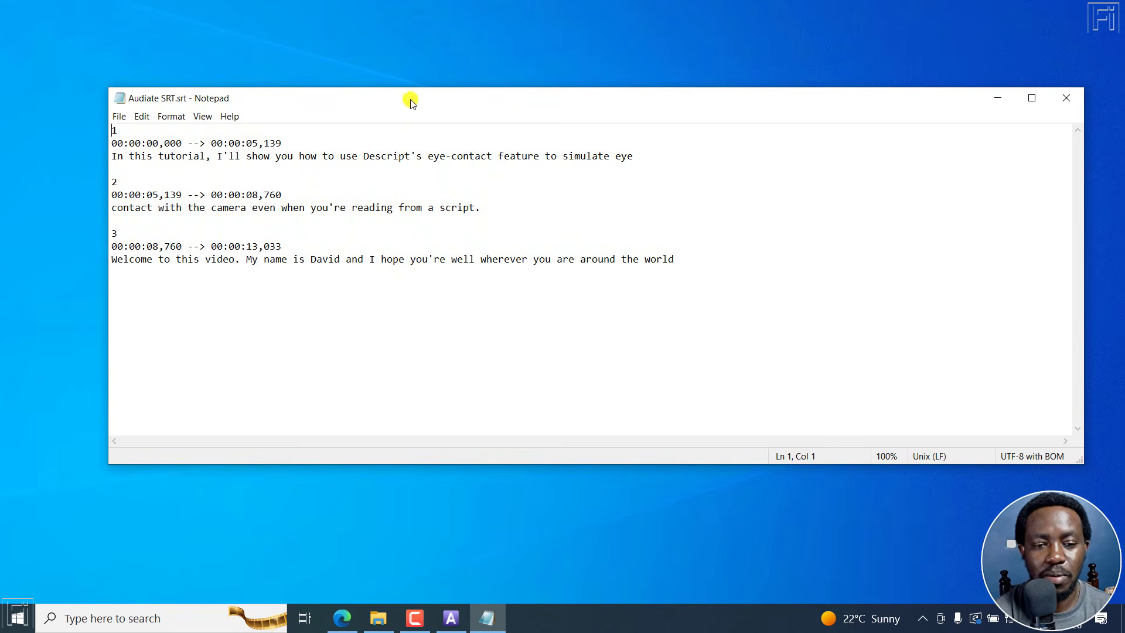
pyautogui.moveTo(409, 100); pyautogui.dragTo(523, 95)
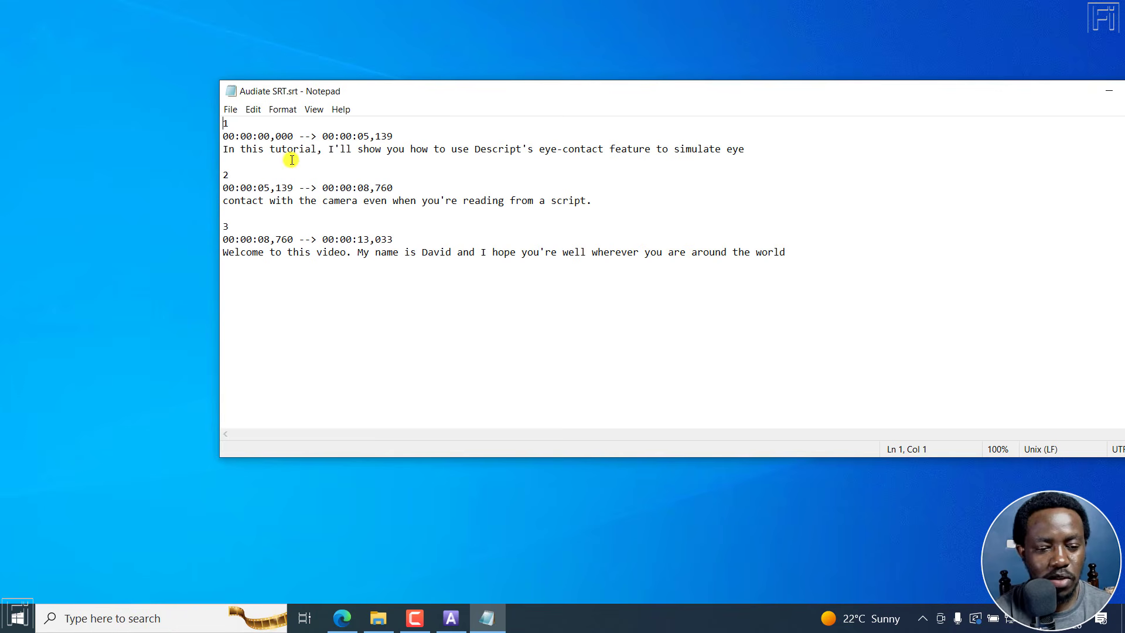
# Step: Launch Subtitle Edit and load Audiate SRT.srt into it from the File Explorer folder
pyautogui.click(142, 618)
pyautogui.click(143, 226)
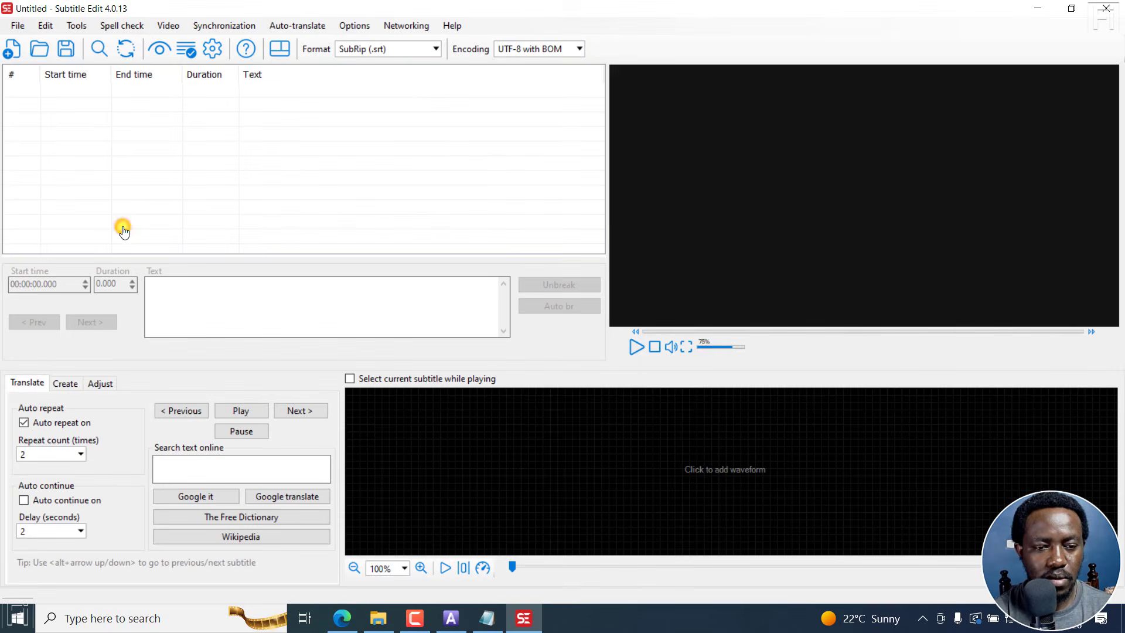
pyautogui.click(378, 618)
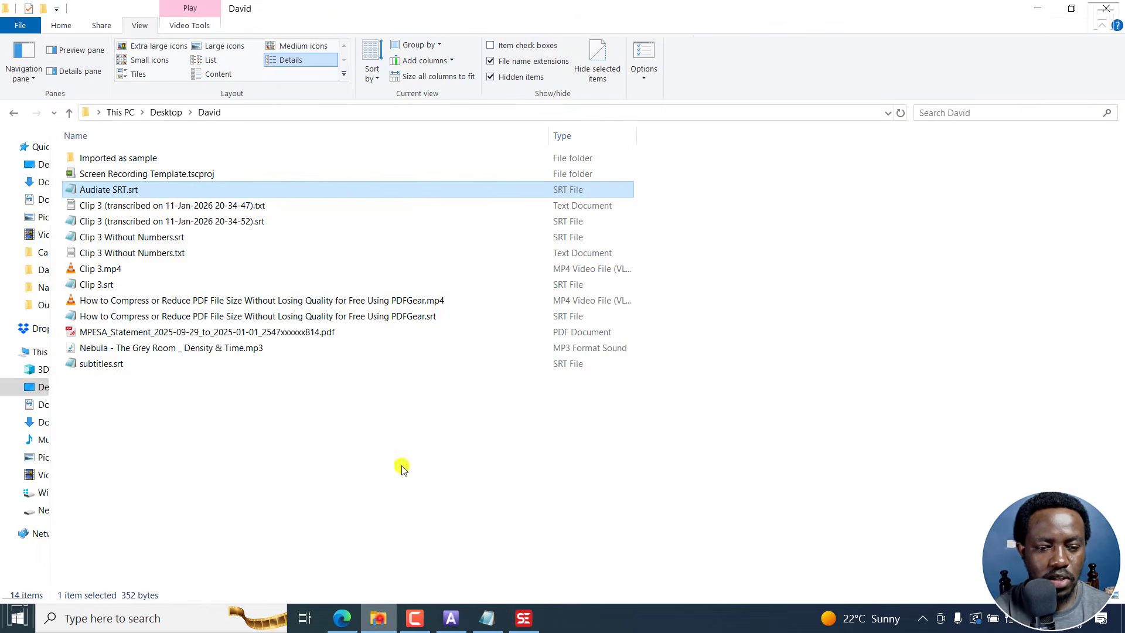
pyautogui.moveTo(271, 5); pyautogui.dragTo(642, 38)
pyautogui.moveTo(488, 220); pyautogui.dragTo(269, 163)
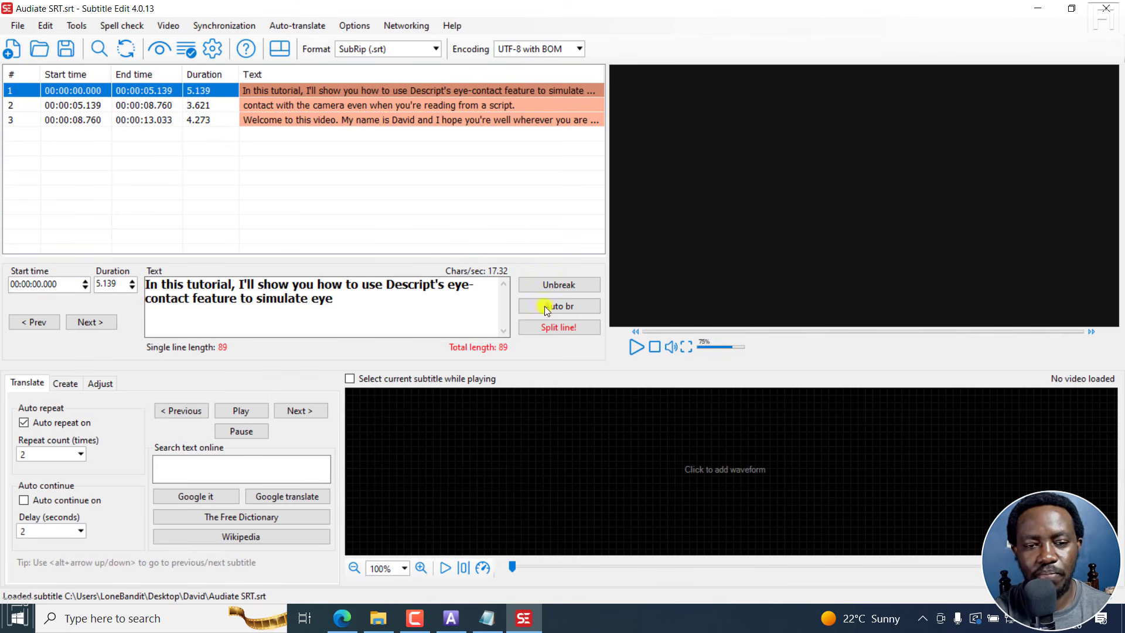
# Step: Split the overlong first and last subtitles in two and auto-break the subtitle beginning "contact with the camera" into two lines
pyautogui.click(560, 328)
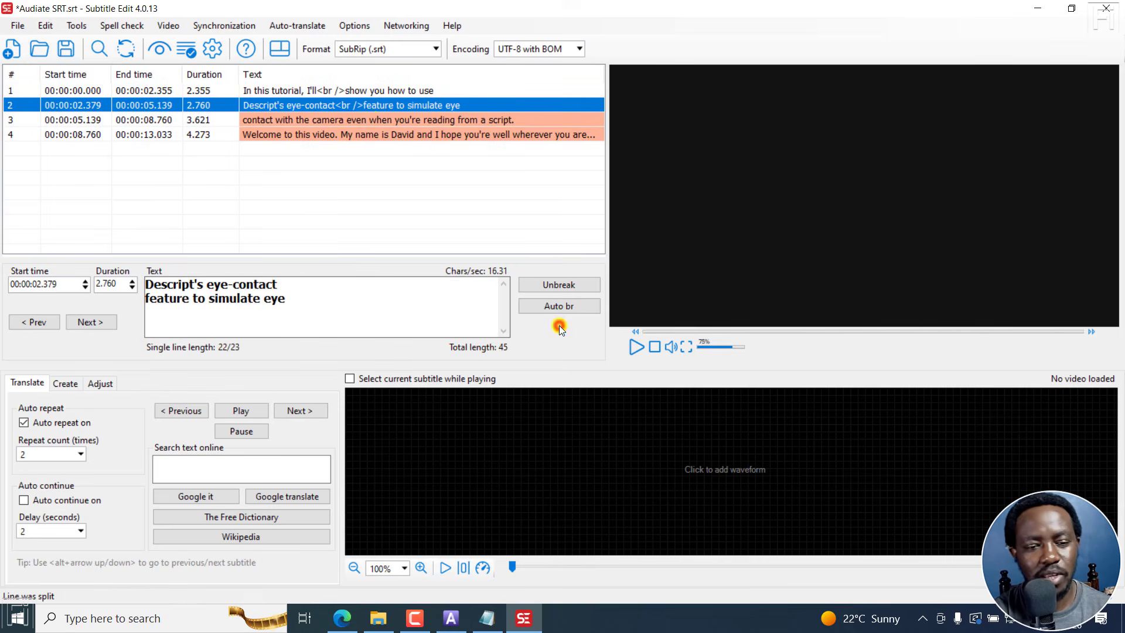
pyautogui.click(375, 121)
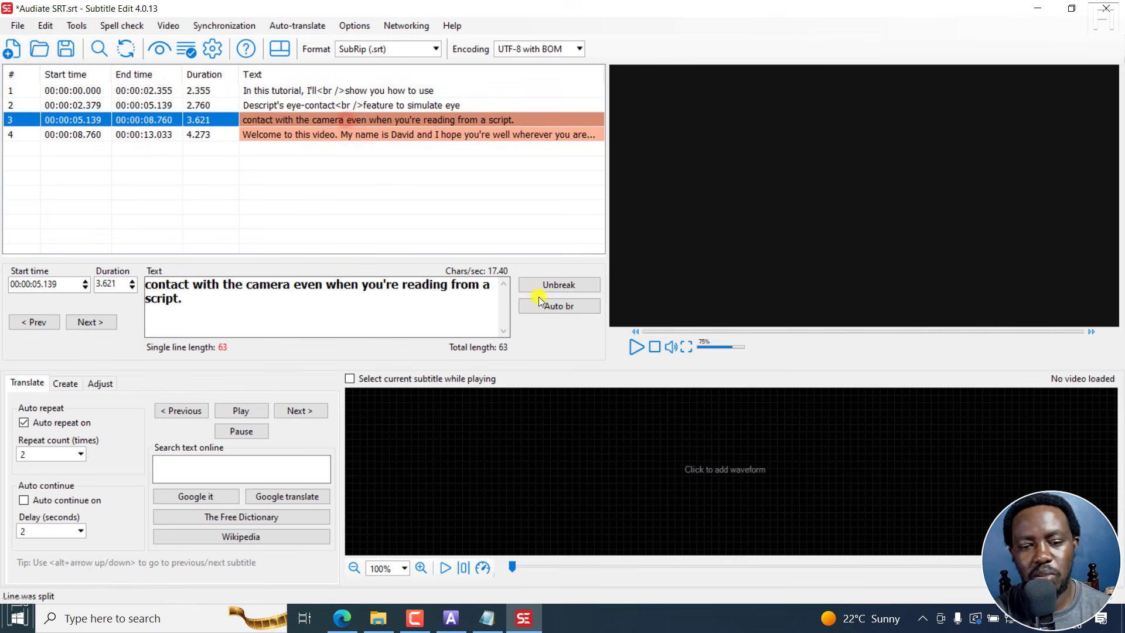
pyautogui.click(551, 290)
pyautogui.click(328, 120)
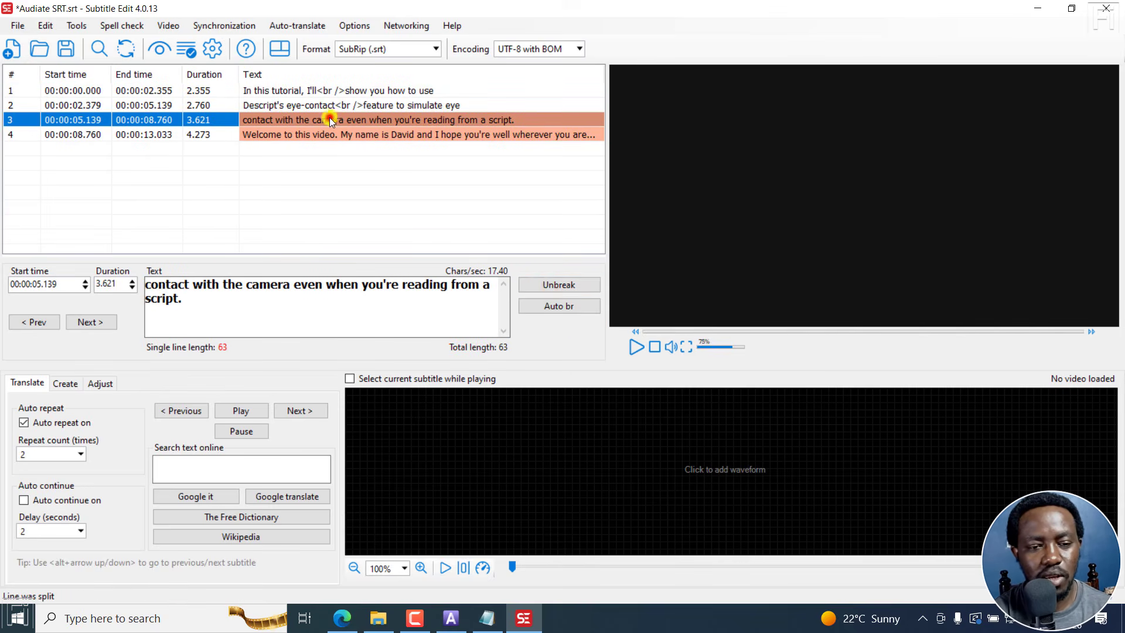
pyautogui.click(551, 285)
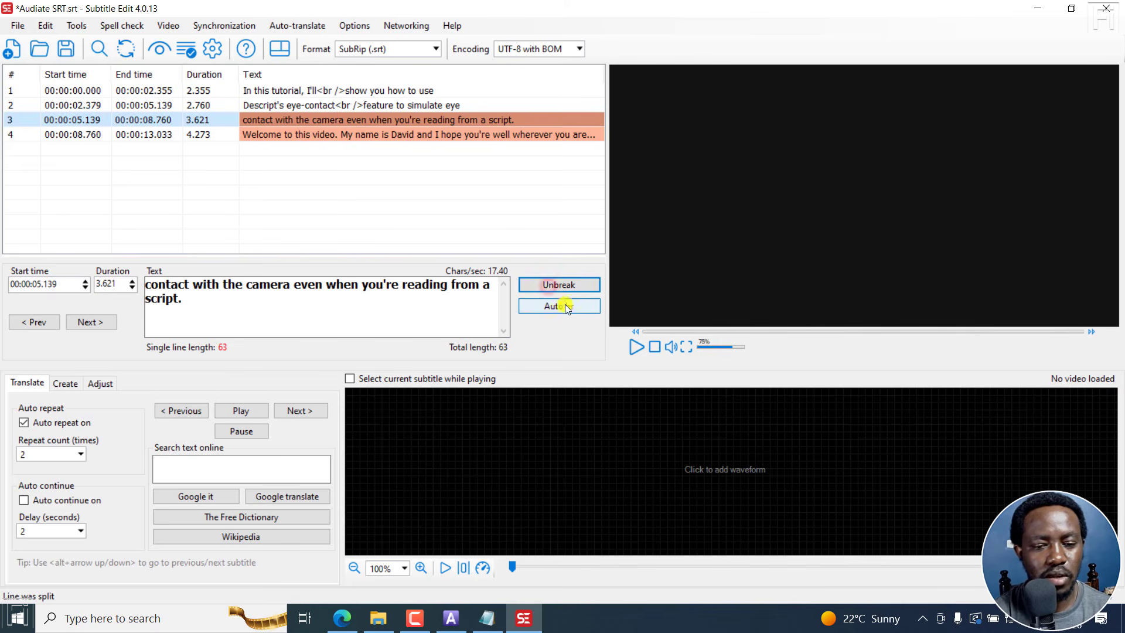
pyautogui.click(564, 307)
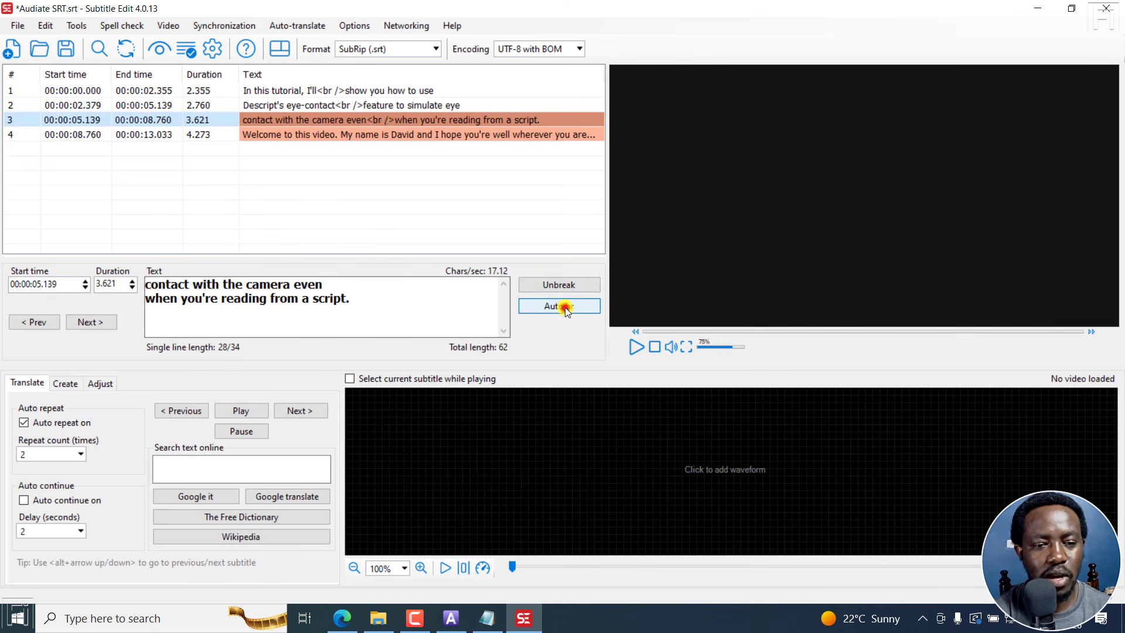
pyautogui.click(396, 137)
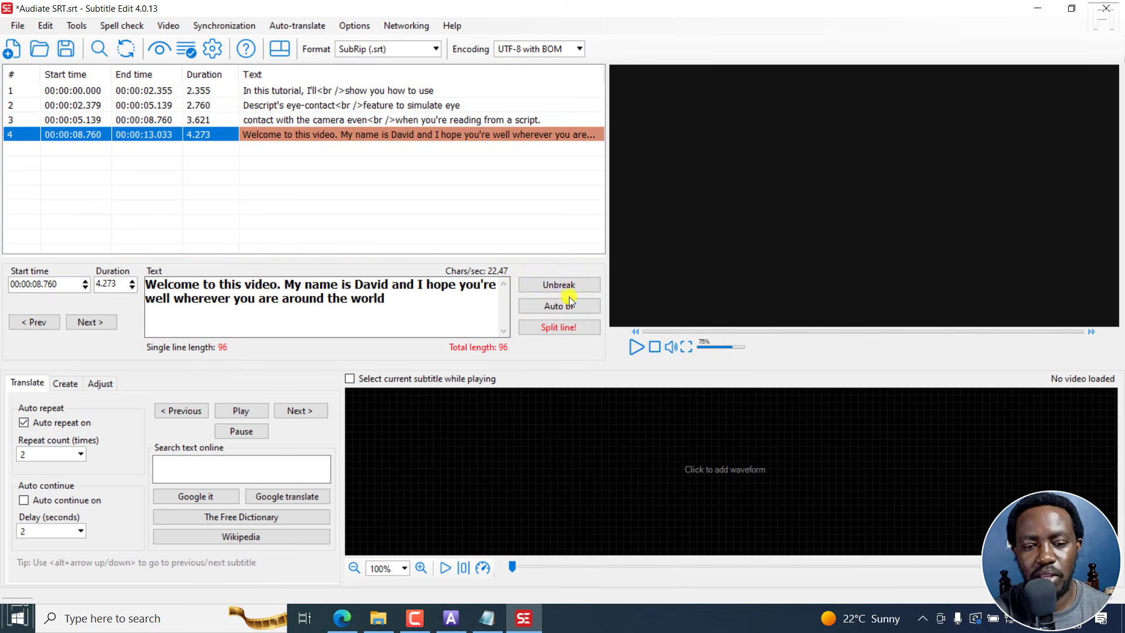
pyautogui.click(553, 328)
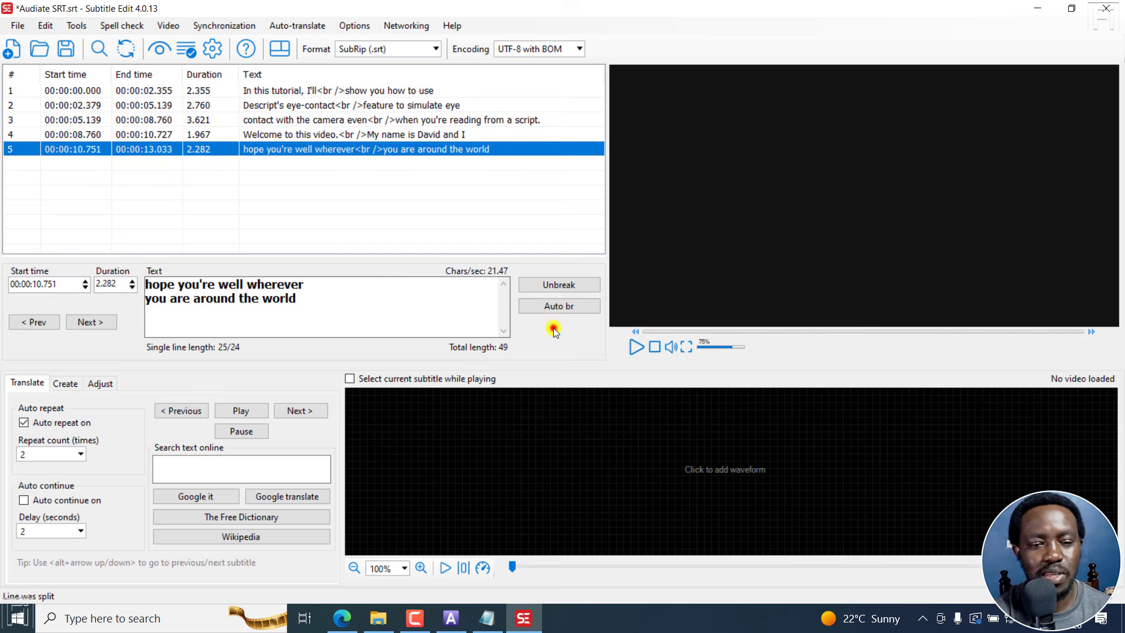
# Step: Review the text of the first four subtitles one by one and switch back to Audiate
pyautogui.click(266, 91)
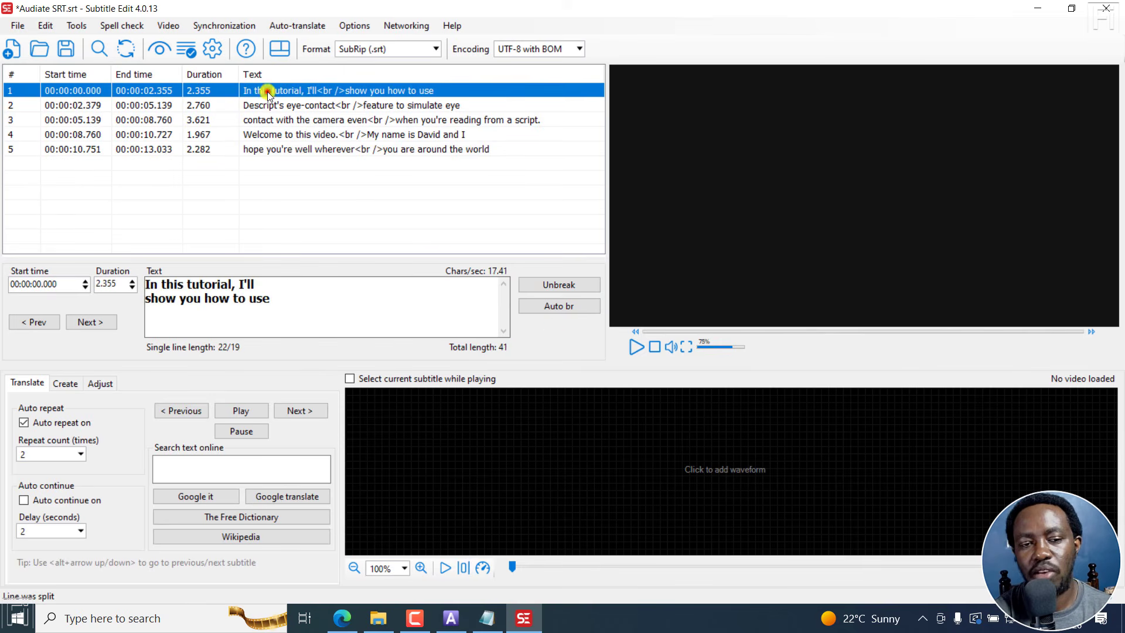
pyautogui.click(337, 106)
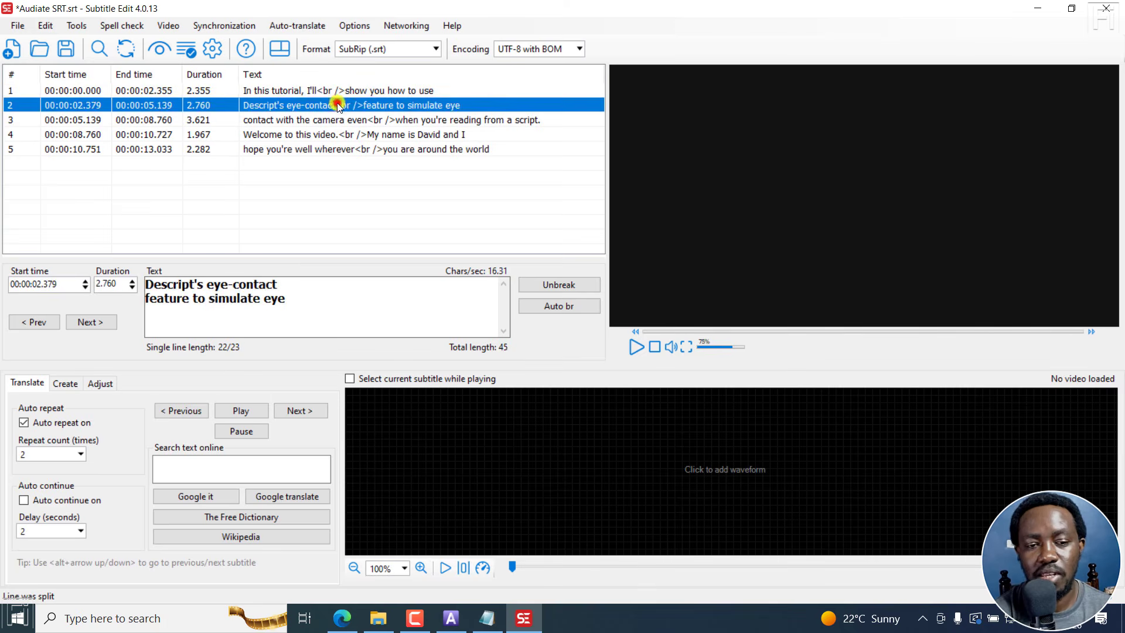
pyautogui.click(338, 121)
pyautogui.click(342, 135)
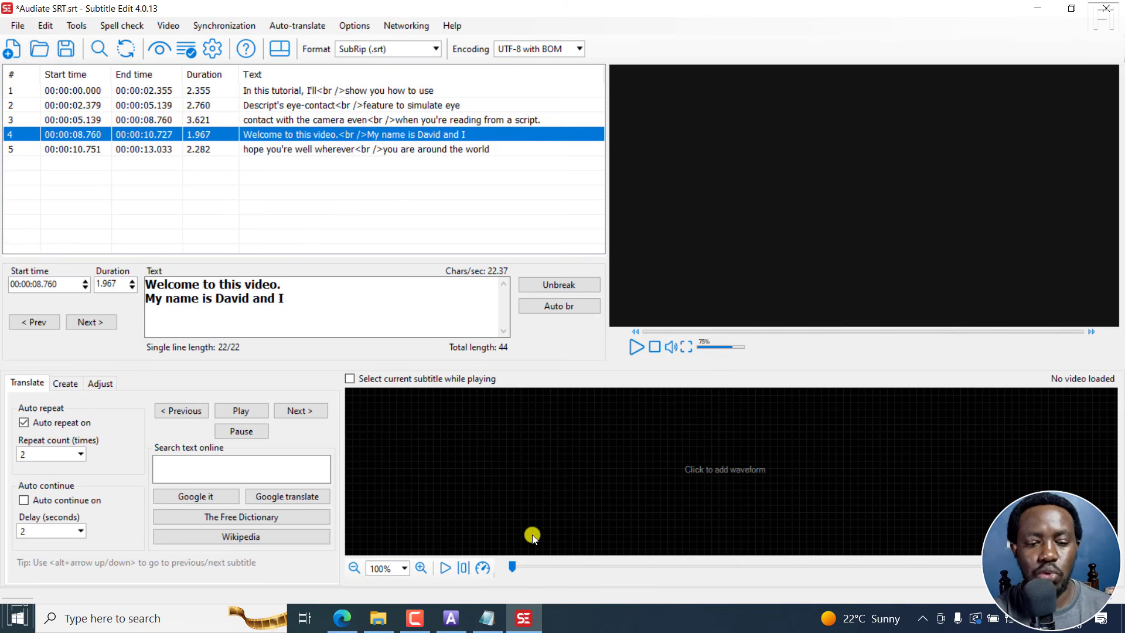
pyautogui.click(451, 618)
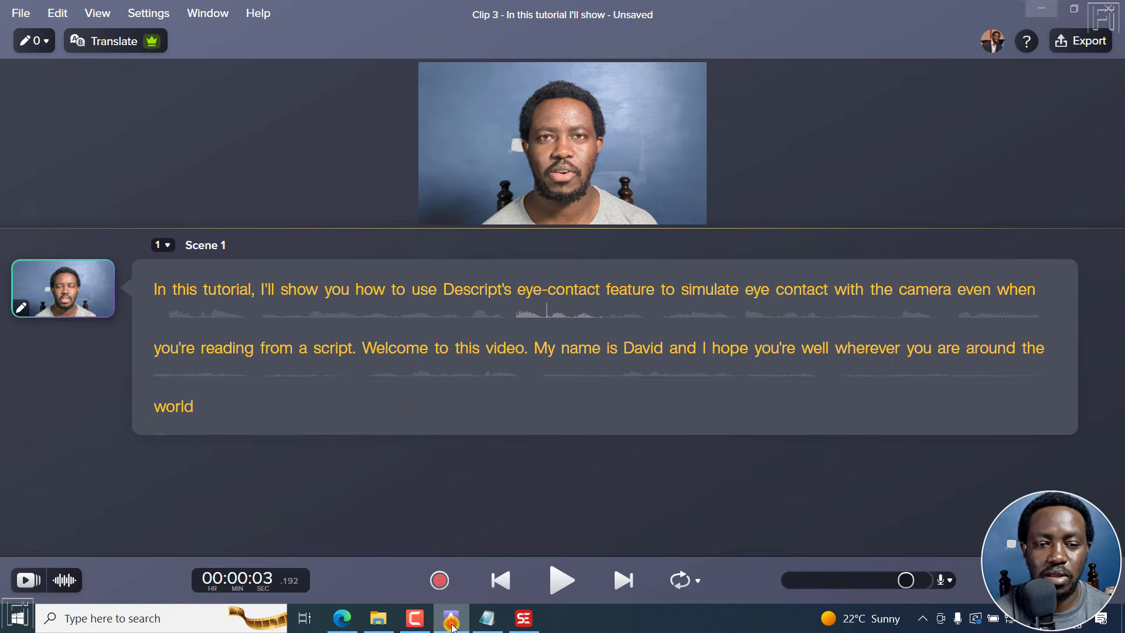